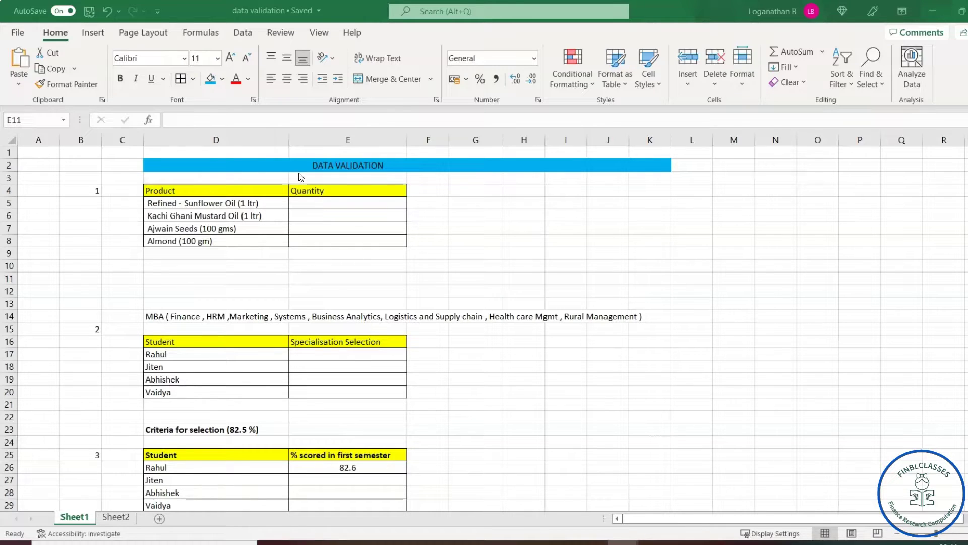
# Select cells beside the Quantity column and switch to the Data commands.
pyautogui.click(447, 200)
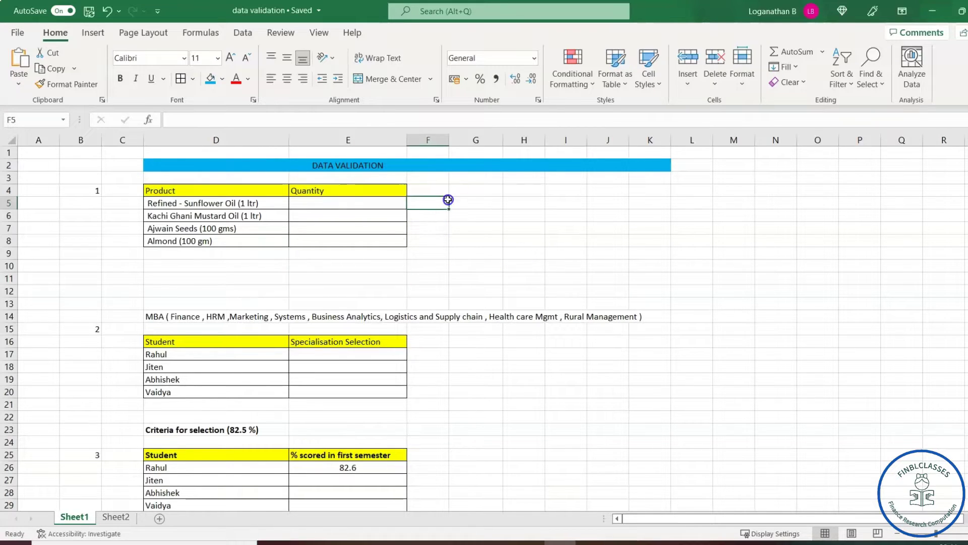
pyautogui.click(474, 190)
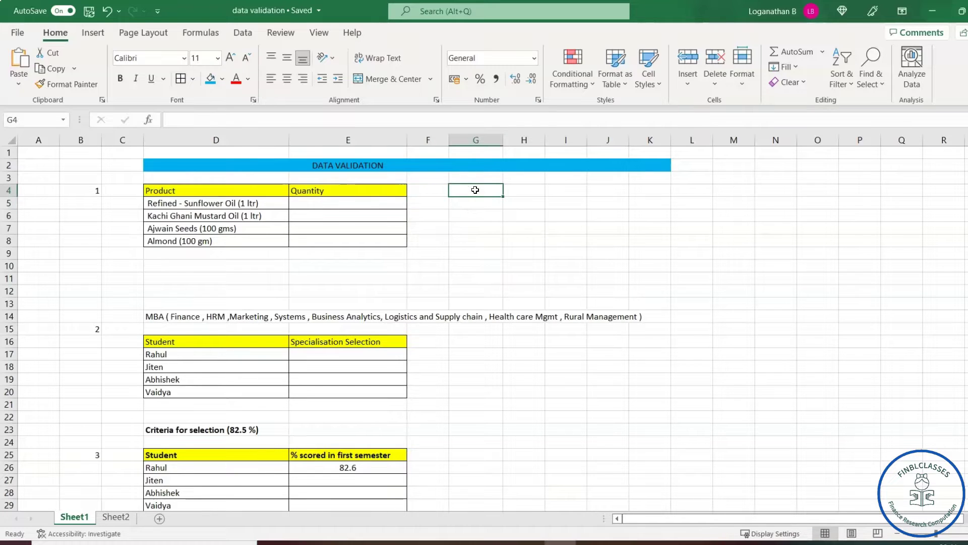
pyautogui.click(468, 192)
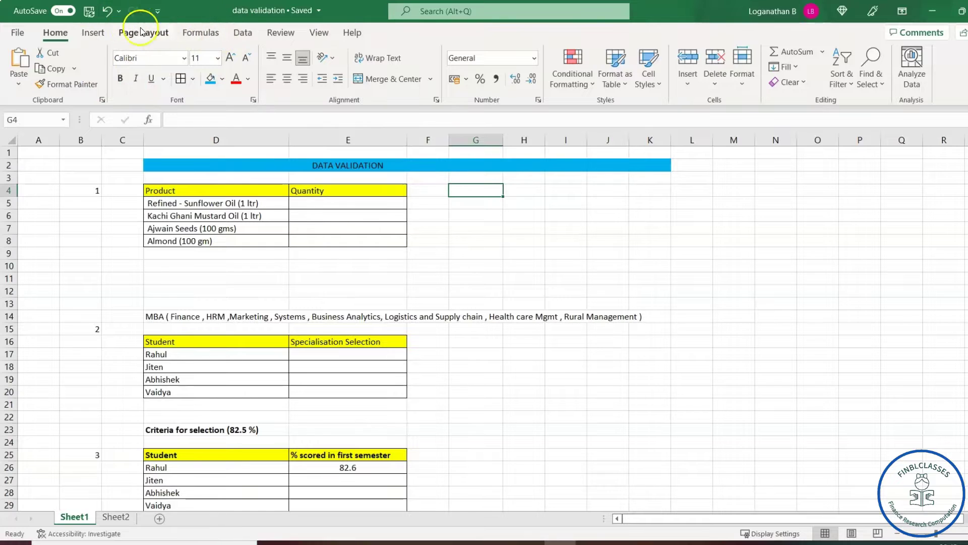
pyautogui.click(242, 33)
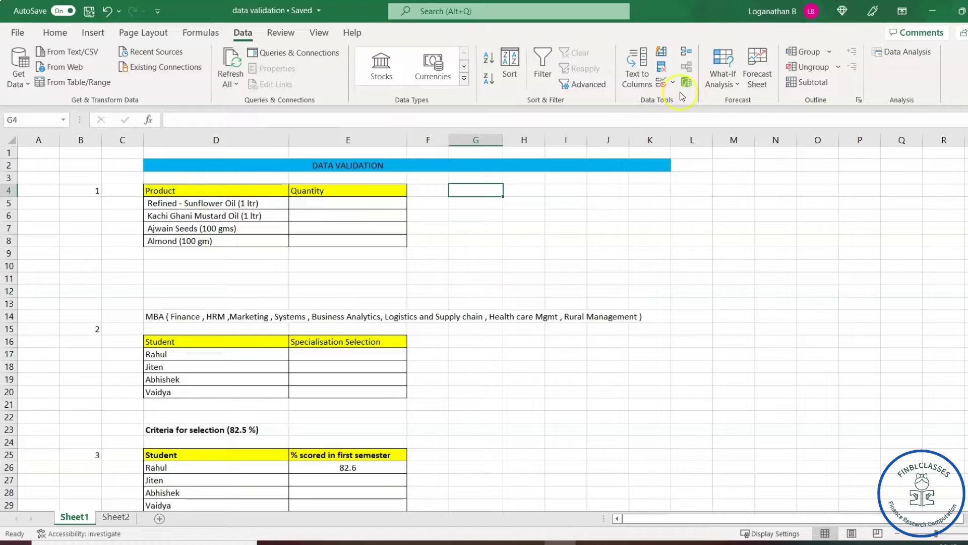
pyautogui.click(650, 101)
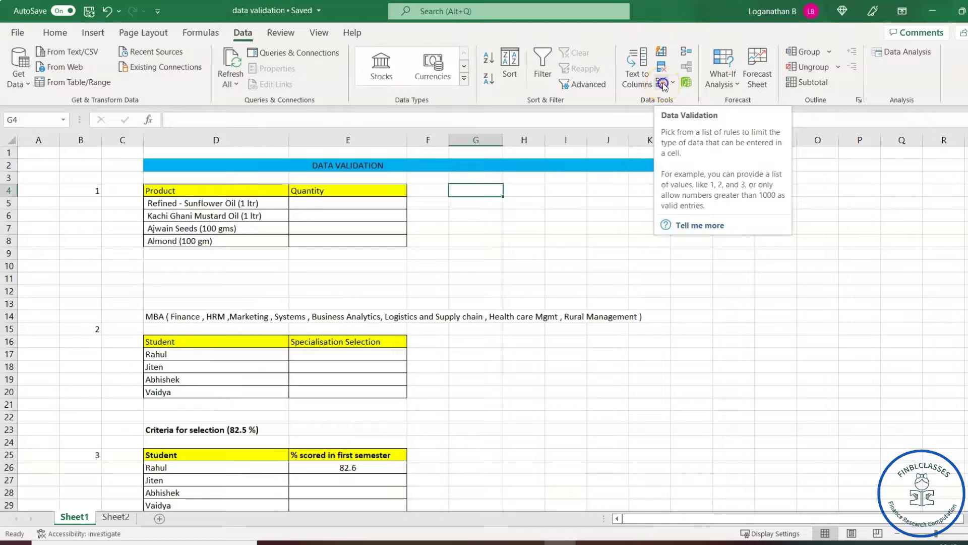
# Preview the Data Validation Allow options, then cancel without applying a rule.
pyautogui.click(662, 82)
pyautogui.moveTo(644, 111); pyautogui.dragTo(584, 95)
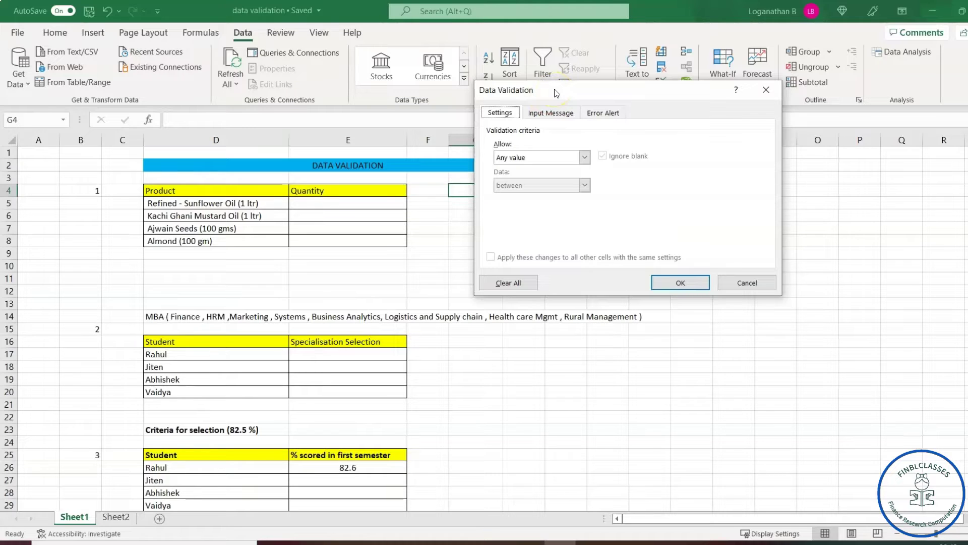
pyautogui.click(498, 117)
pyautogui.click(584, 158)
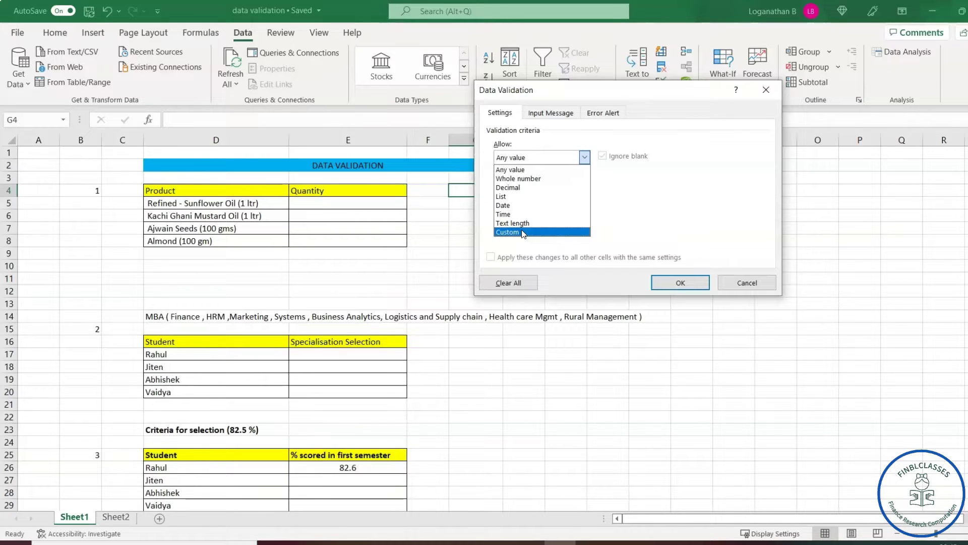
pyautogui.click(747, 284)
pyautogui.click(478, 241)
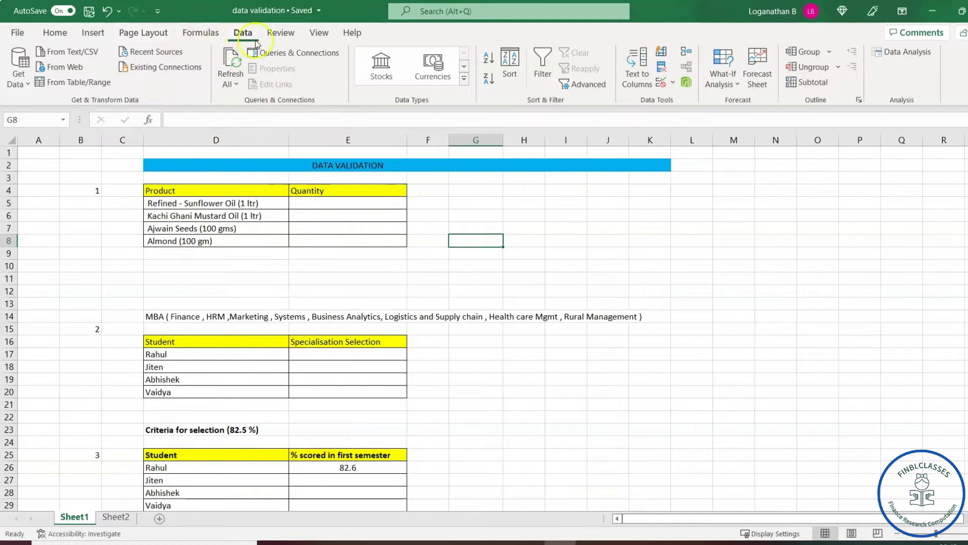
pyautogui.click(662, 83)
pyautogui.click(584, 158)
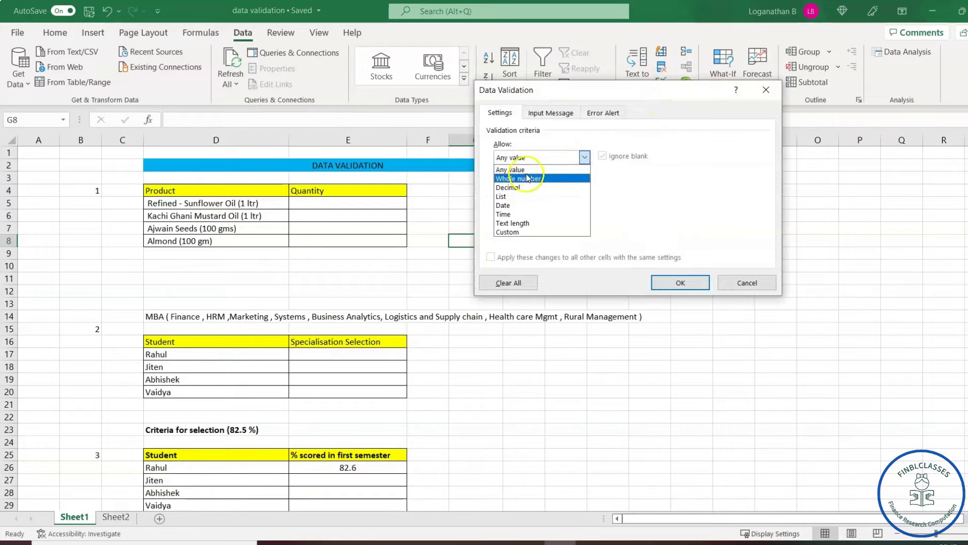
pyautogui.click(527, 173)
pyautogui.click(585, 157)
pyautogui.click(547, 179)
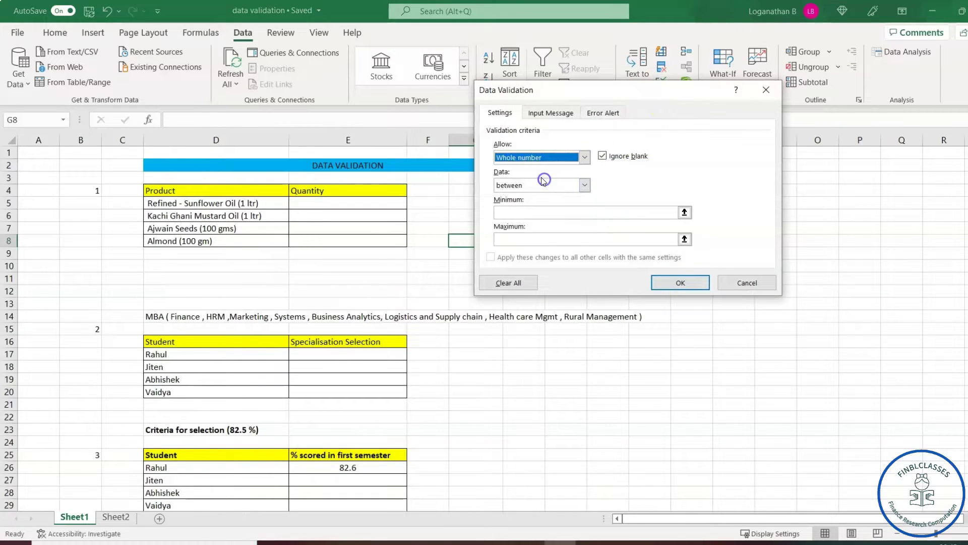
pyautogui.click(585, 186)
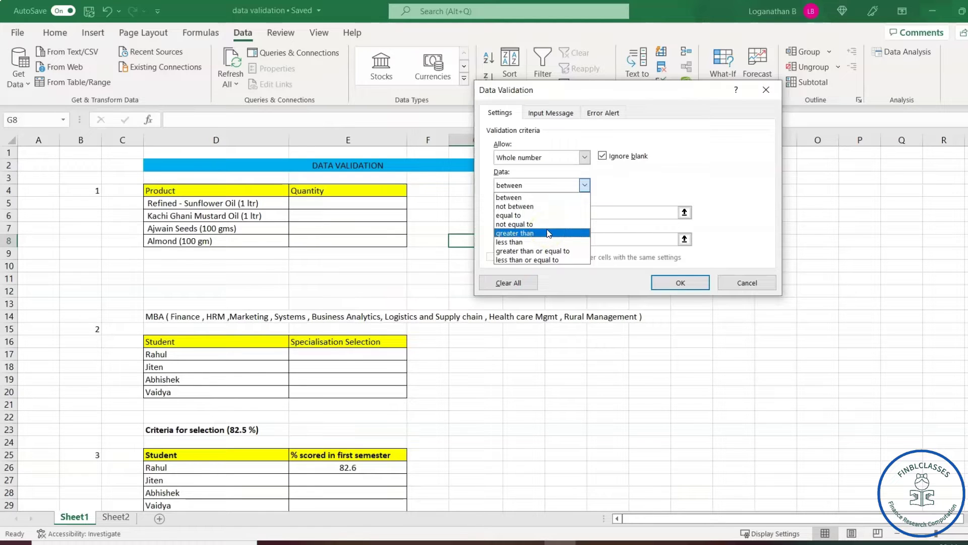
pyautogui.click(756, 285)
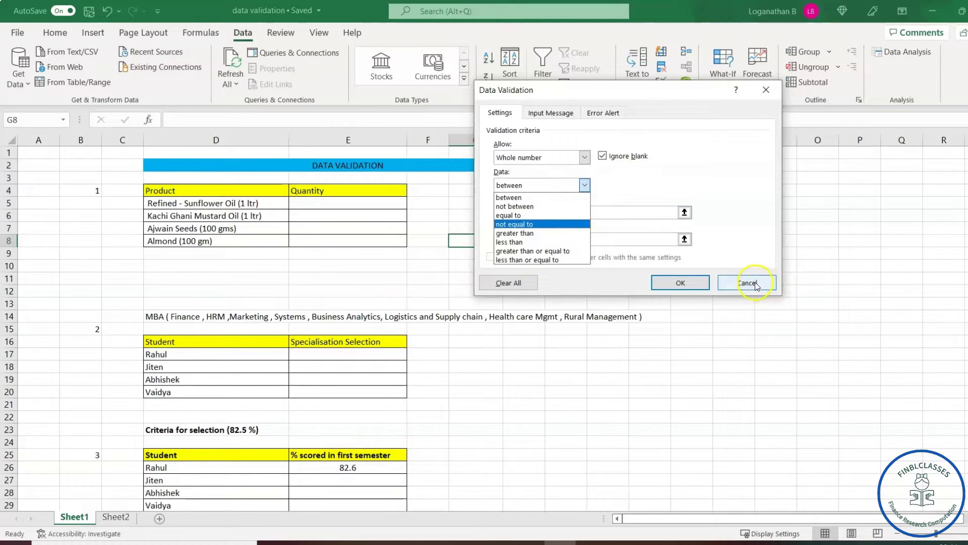
pyautogui.click(305, 277)
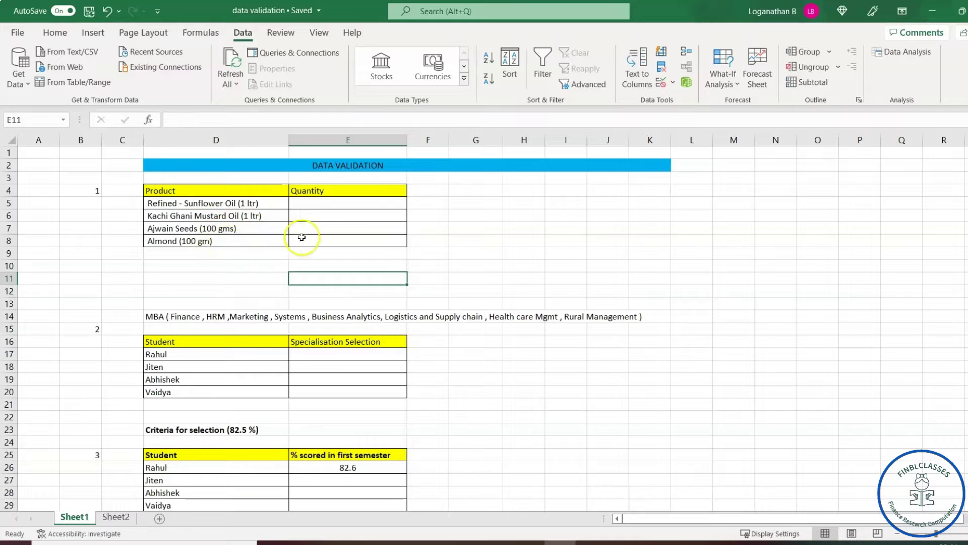
# Enter test values -1 in F5 and 0 in F6 beside the first two products.
pyautogui.click(357, 241)
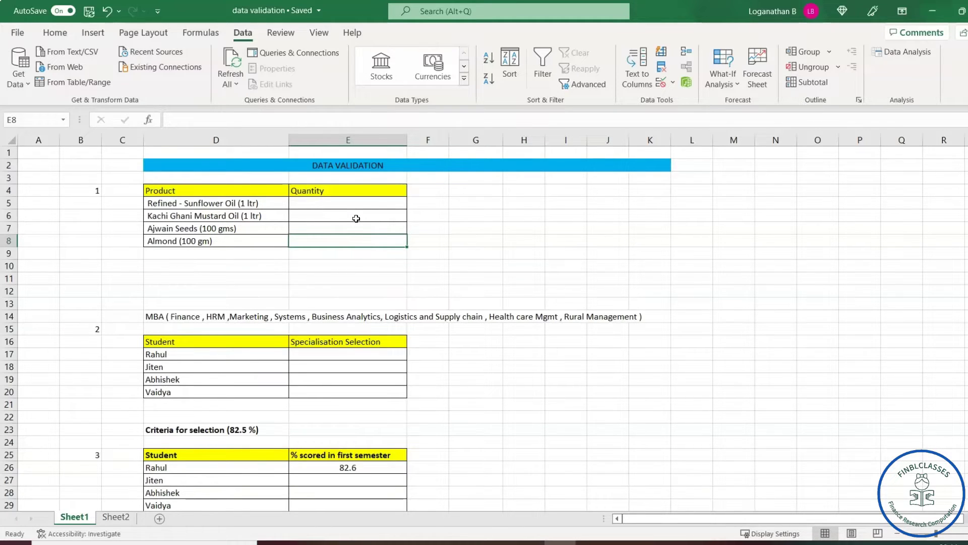
pyautogui.click(354, 204)
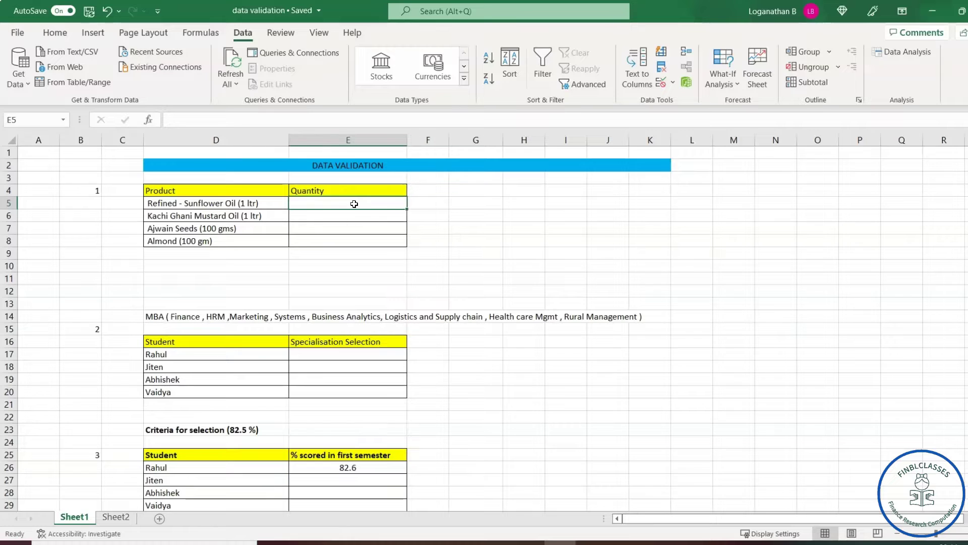
pyautogui.click(429, 205)
pyautogui.write('-1')
pyautogui.press('Return')
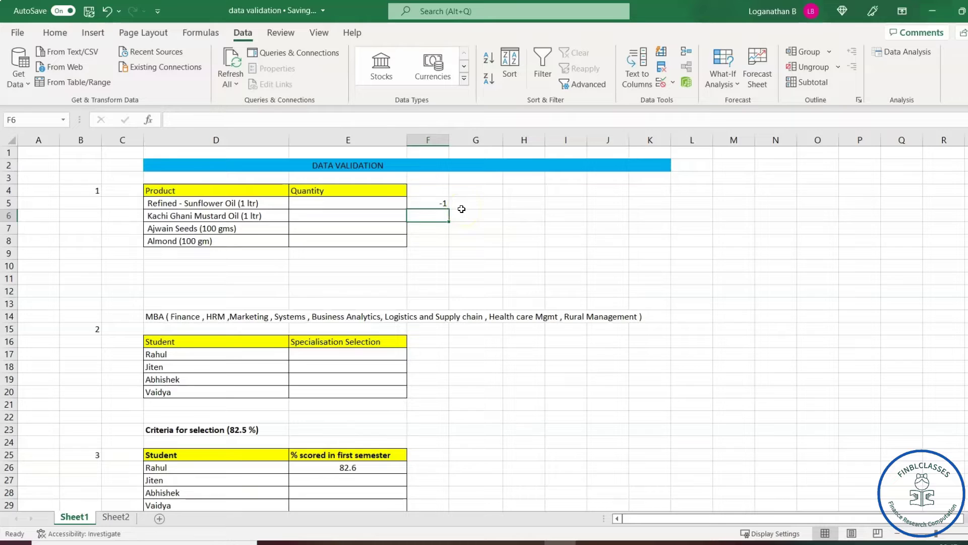
pyautogui.write('0')
pyautogui.press('Return')
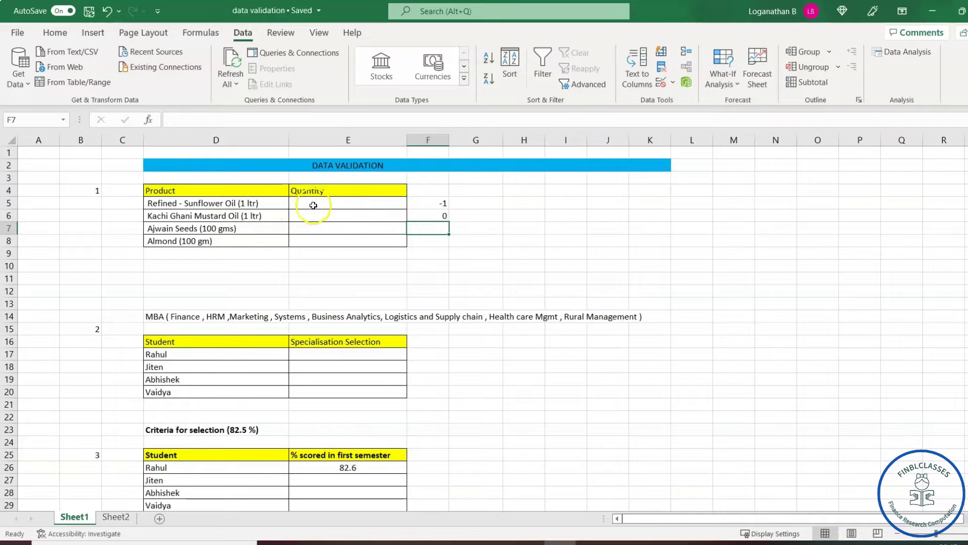
pyautogui.click(321, 203)
# Give E5:E8 a Whole number validation rule, greater than or equal to, minimum 0.
pyautogui.moveTo(322, 203); pyautogui.dragTo(319, 241)
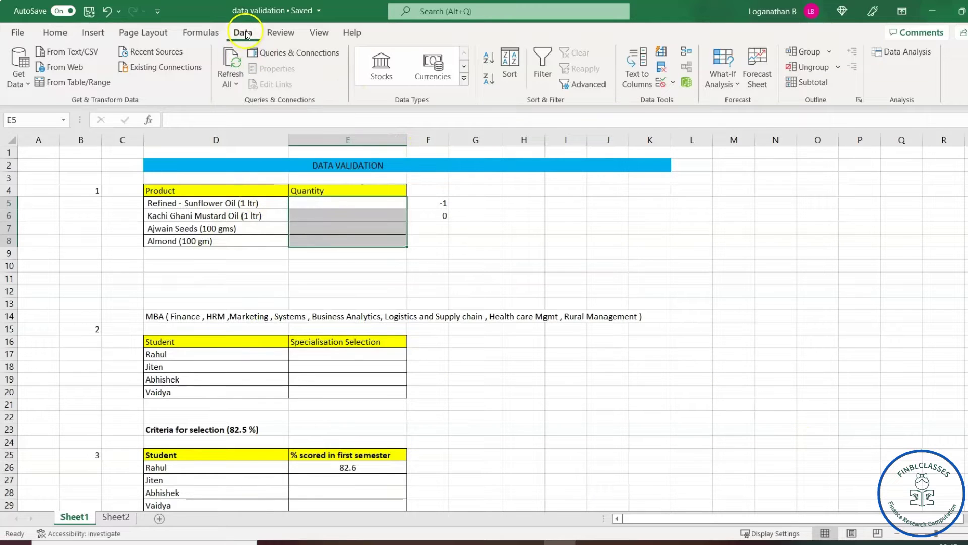
pyautogui.click(662, 84)
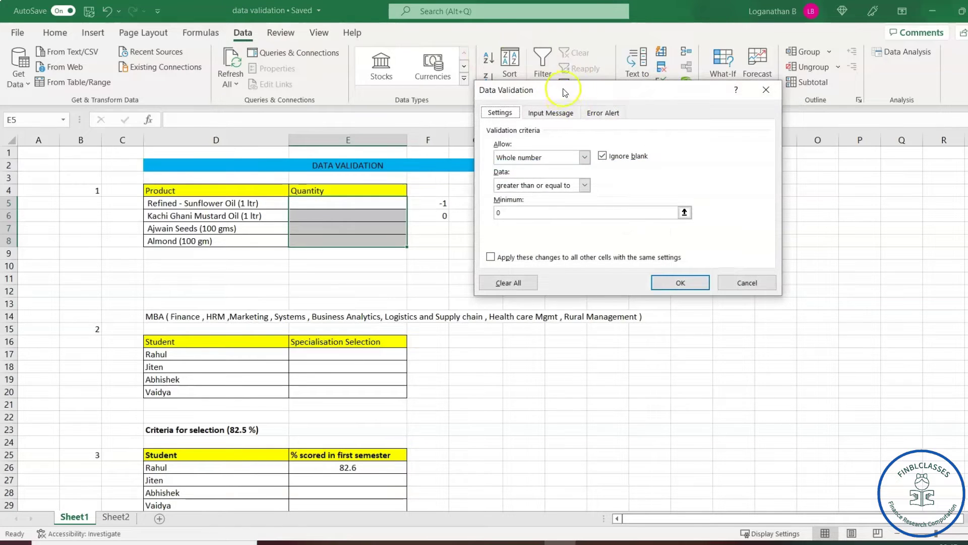
pyautogui.moveTo(588, 85); pyautogui.dragTo(653, 100)
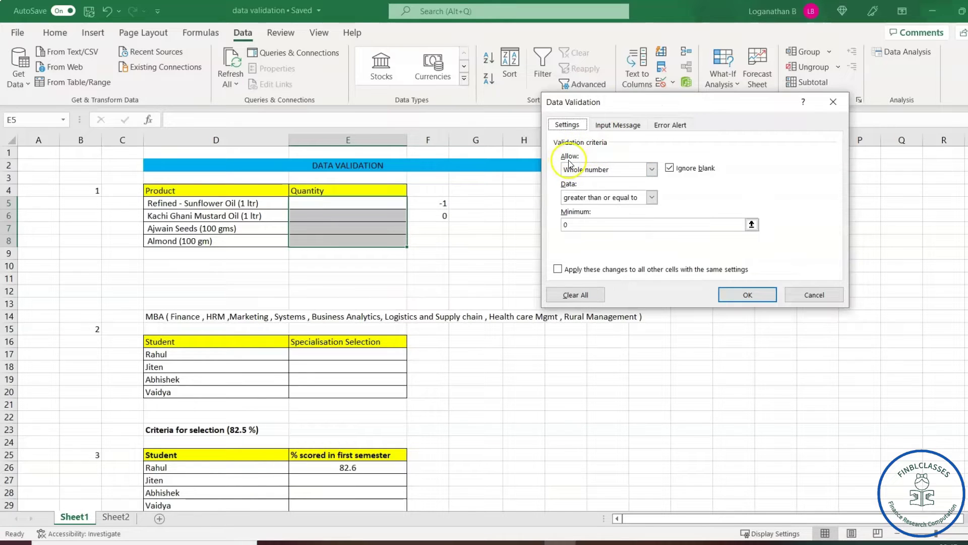
pyautogui.click(651, 169)
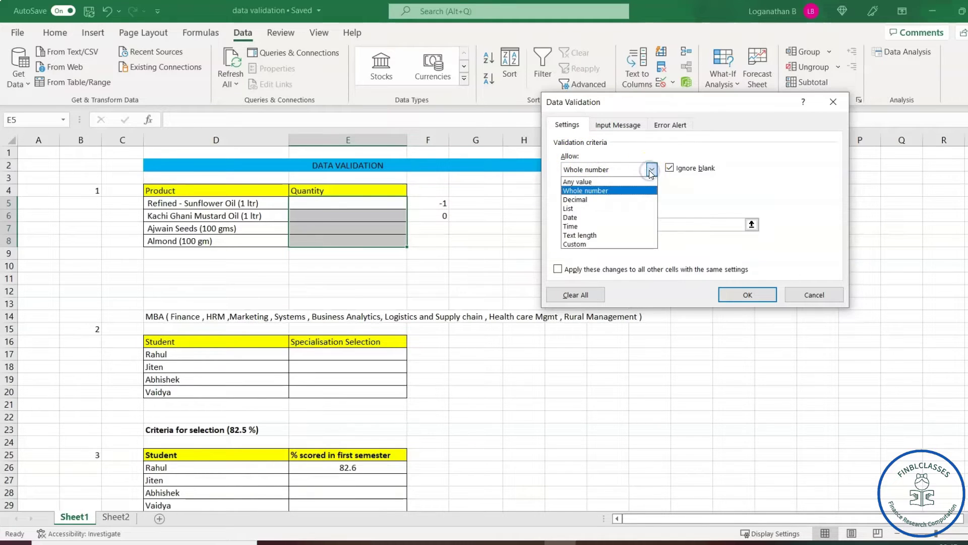
pyautogui.click(603, 190)
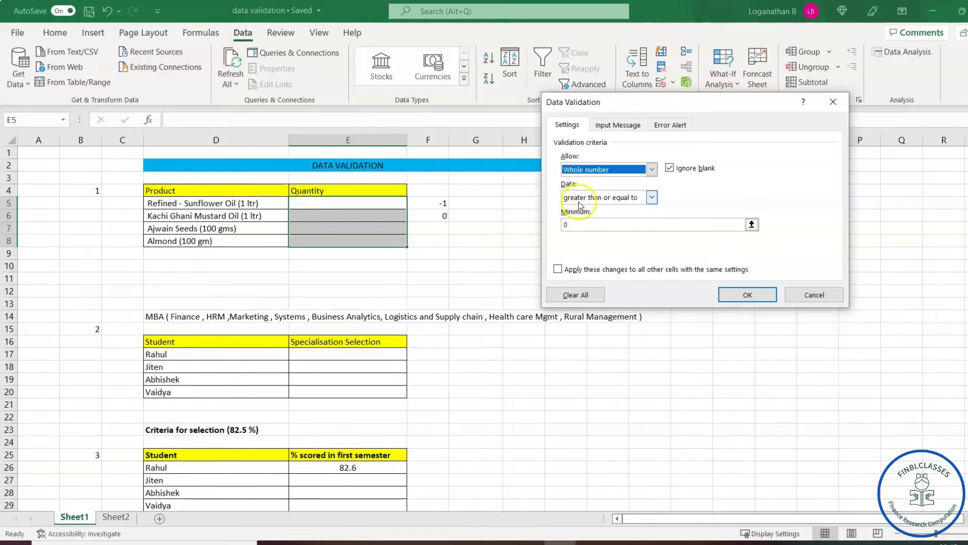
pyautogui.click(574, 226)
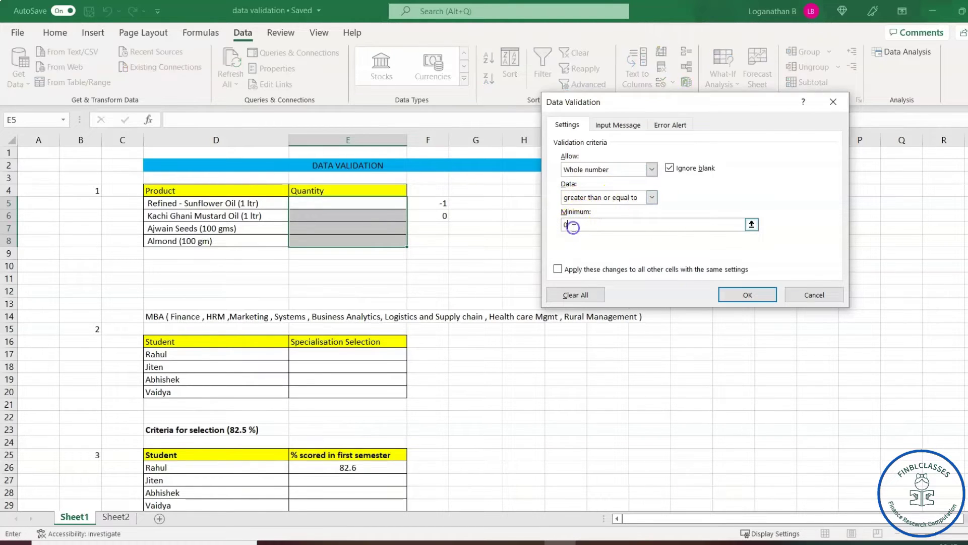
pyautogui.press('BackSpace')
pyautogui.write('0')
pyautogui.click(741, 297)
pyautogui.click(426, 252)
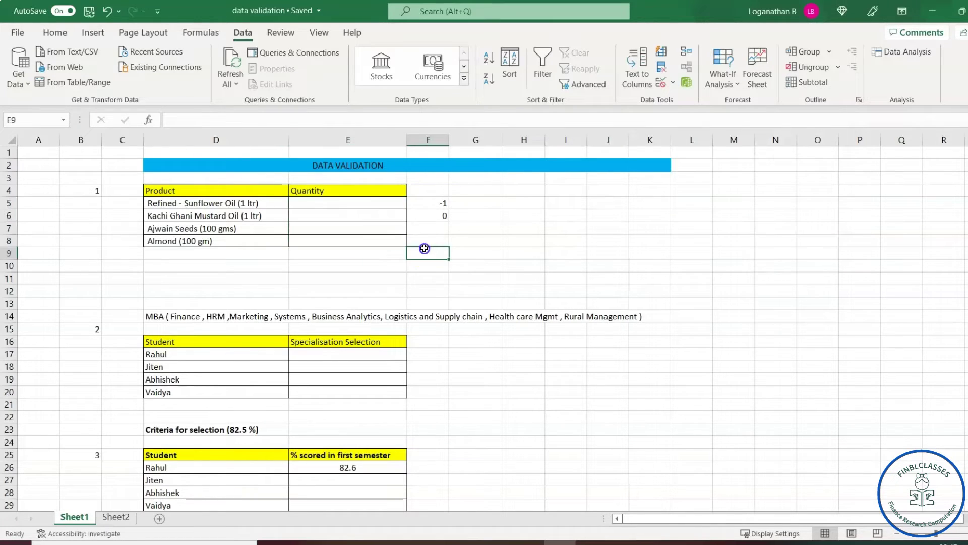
pyautogui.click(350, 202)
pyautogui.write('2')
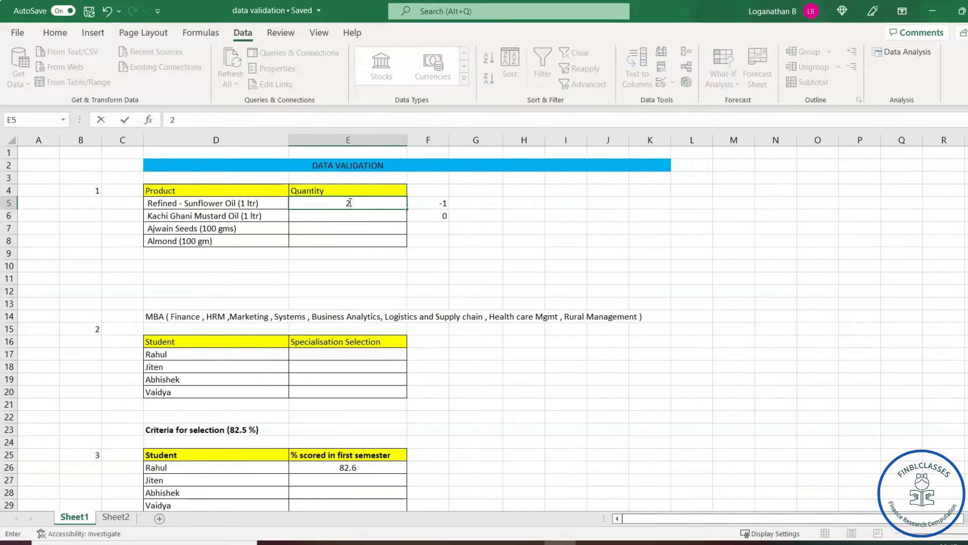
pyautogui.press('Return')
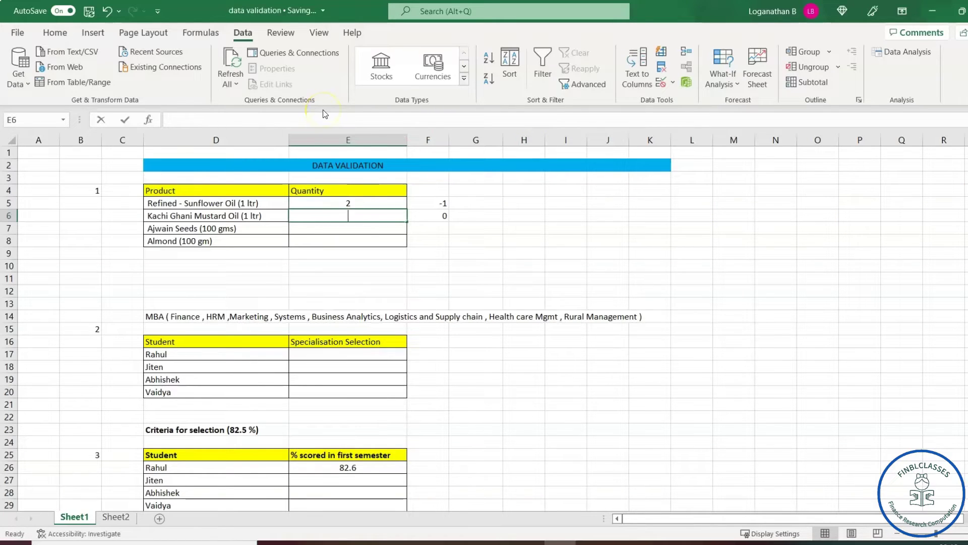
pyautogui.write('-1')
pyautogui.press('Return')
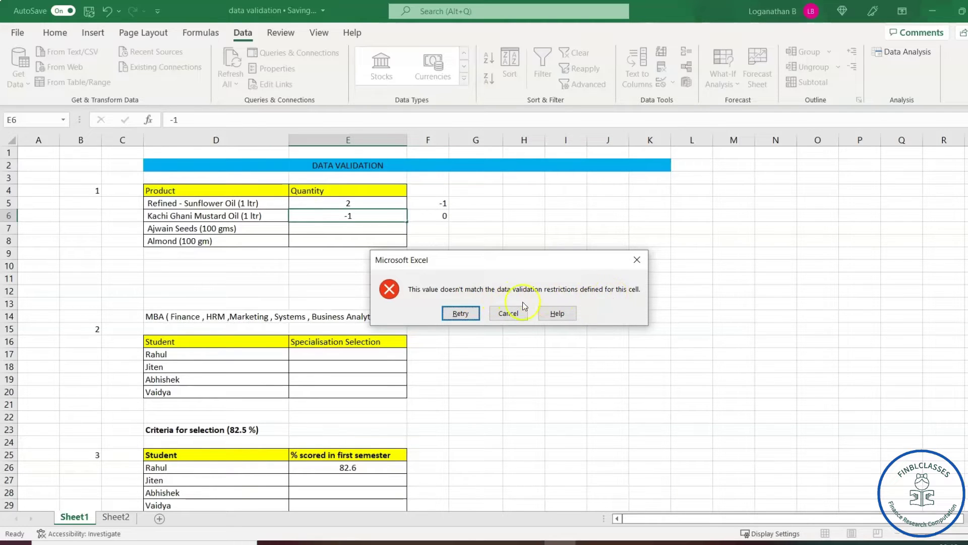
pyautogui.click(461, 313)
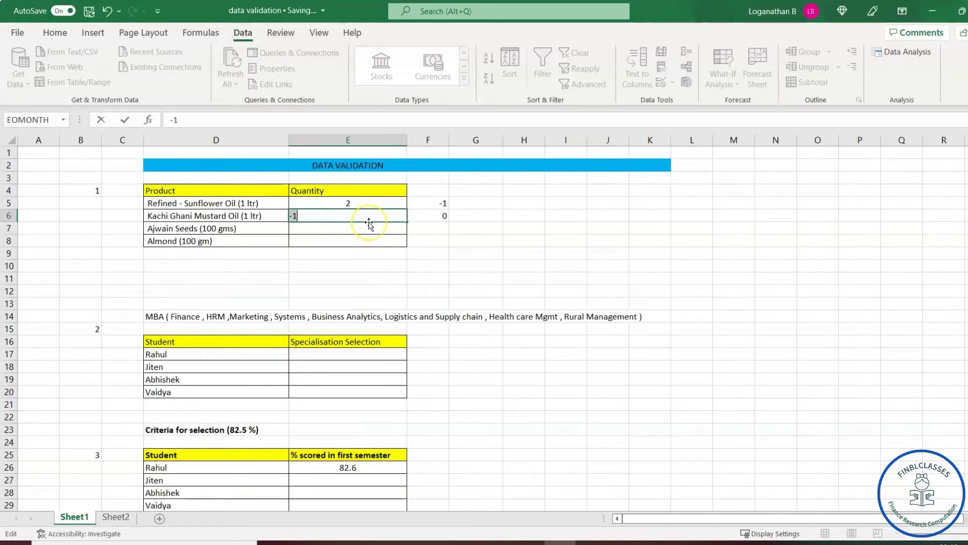
pyautogui.write('1')
pyautogui.press('Return')
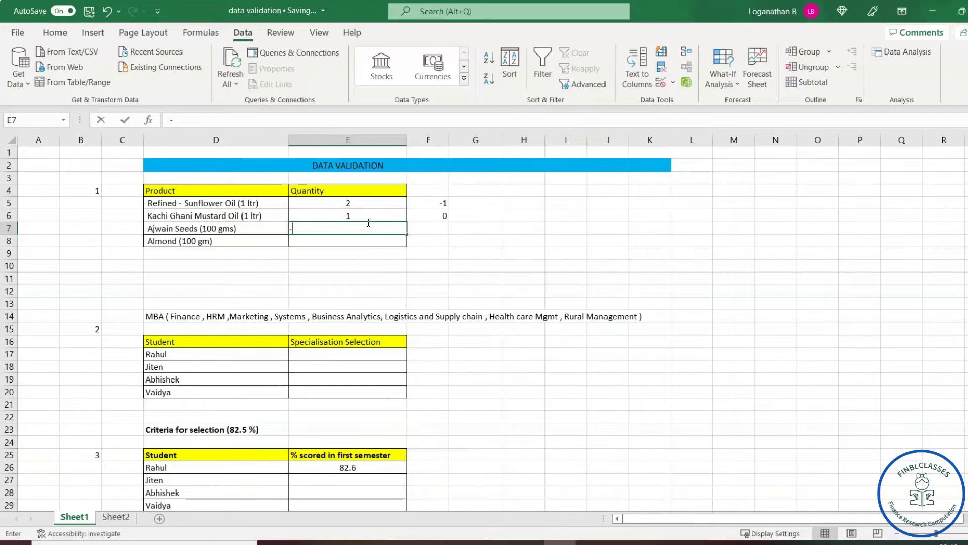
pyautogui.write('-3')
pyautogui.press('Return')
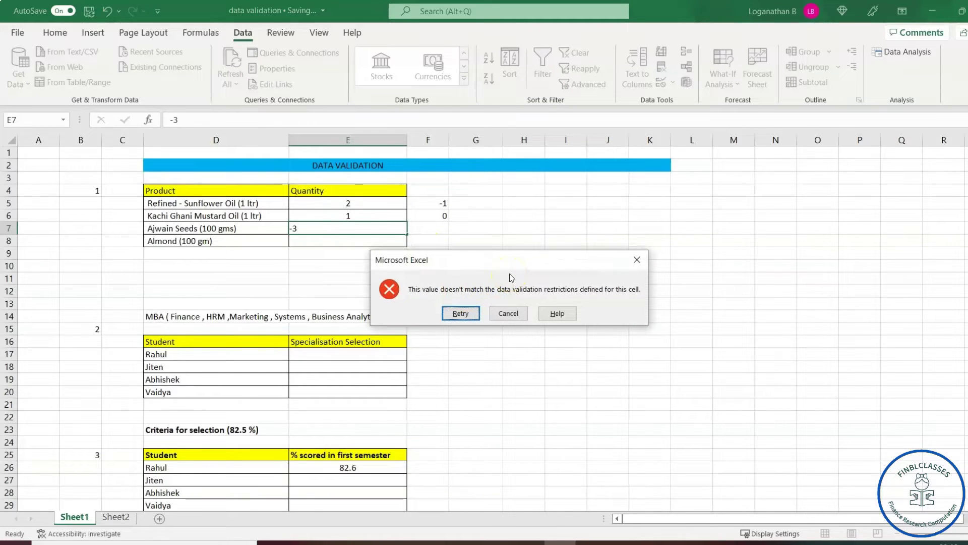
pyautogui.click(509, 314)
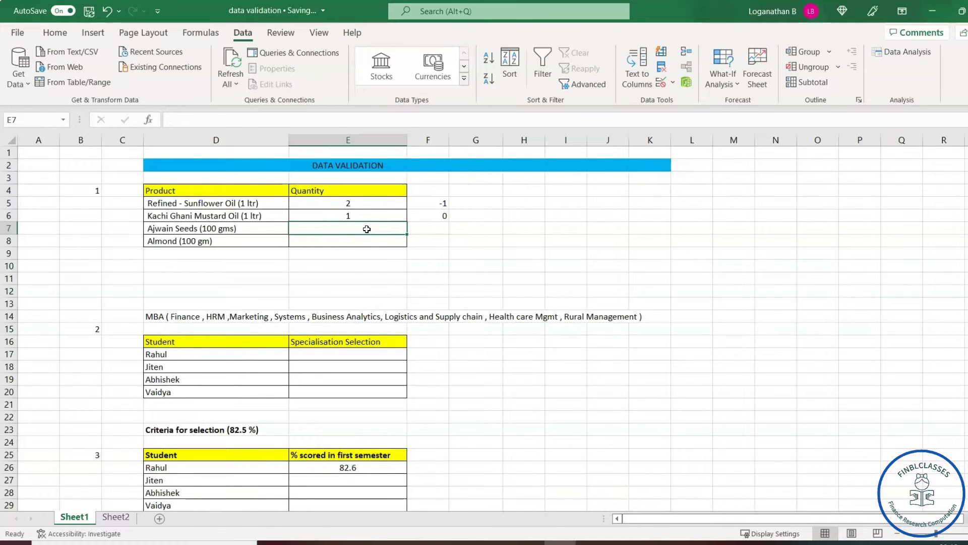
pyautogui.click(368, 236)
pyautogui.moveTo(964, 384); pyautogui.dragTo(964, 393)
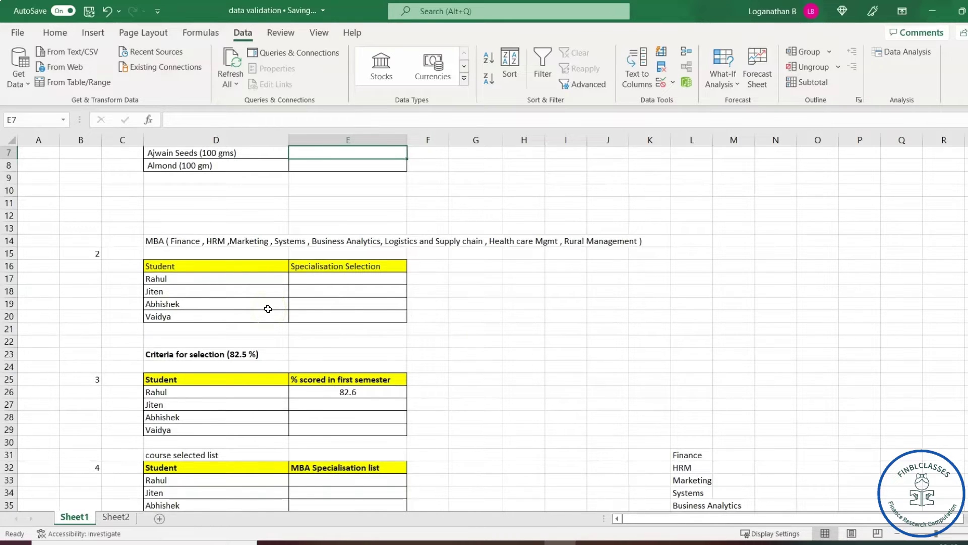
pyautogui.click(235, 301)
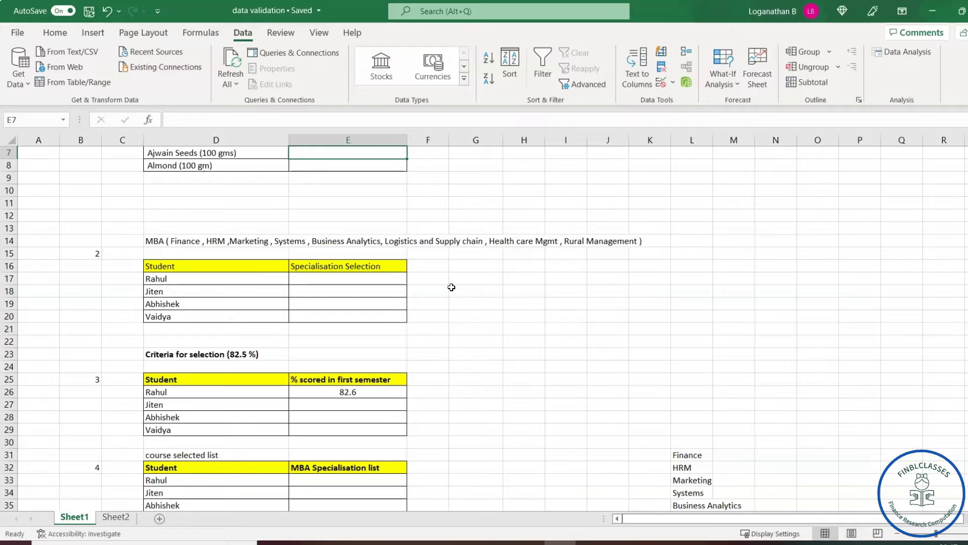
pyautogui.click(311, 278)
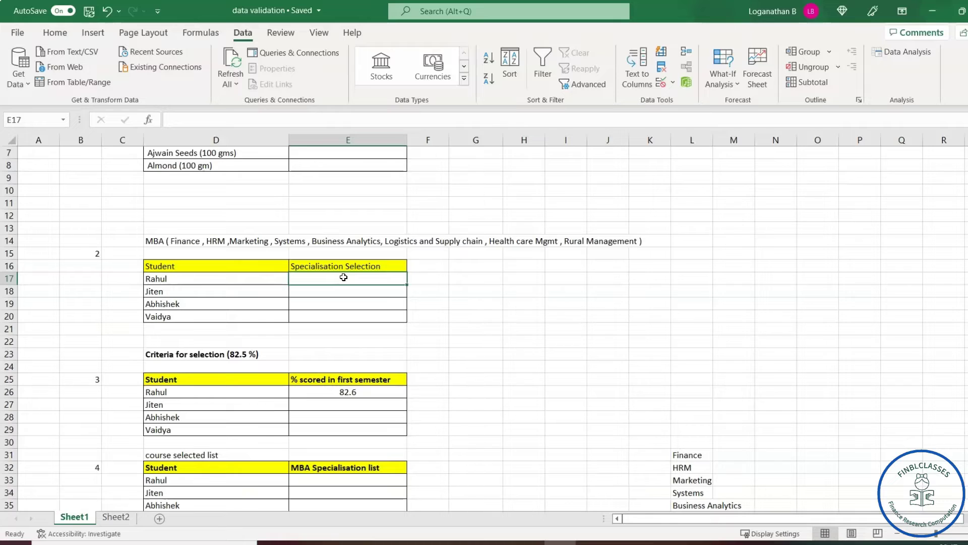
# Give E17:E20 a Whole number 'between' validation rule with minimum 2 and maximum 3.
pyautogui.moveTo(343, 277); pyautogui.dragTo(353, 312)
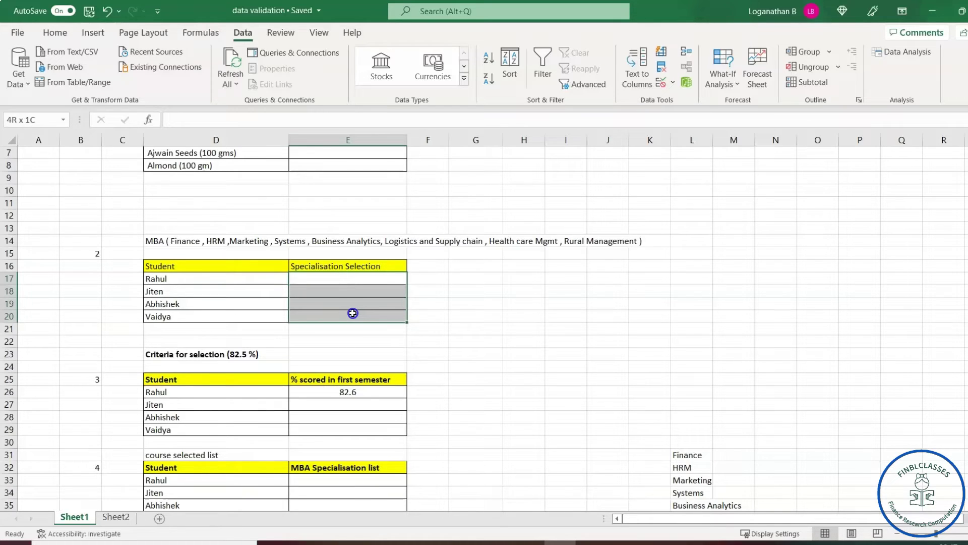
pyautogui.click(248, 36)
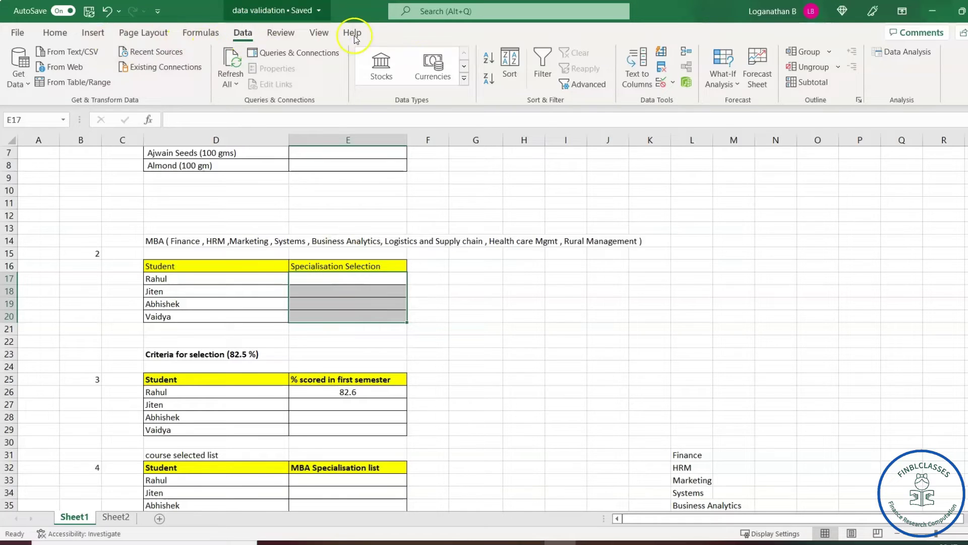
pyautogui.click(660, 86)
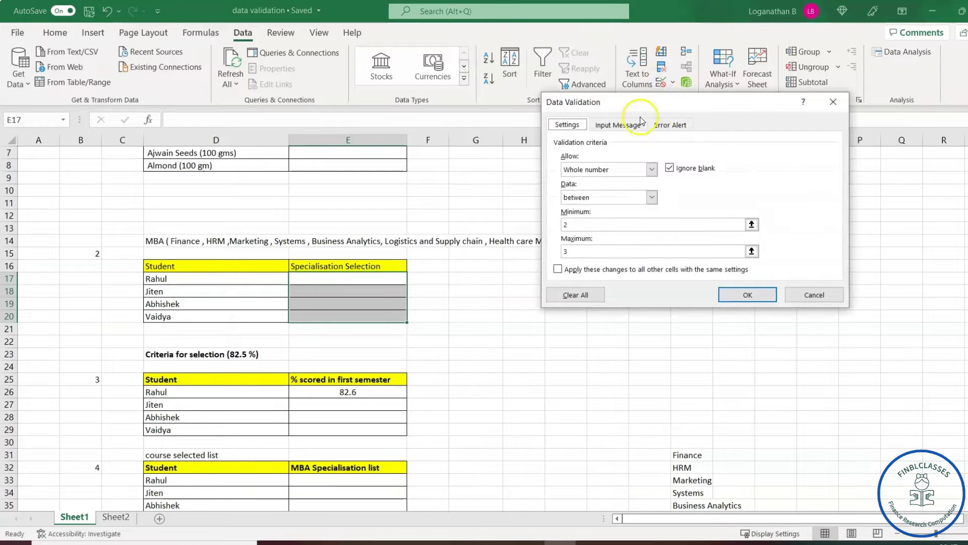
pyautogui.moveTo(662, 110); pyautogui.dragTo(613, 108)
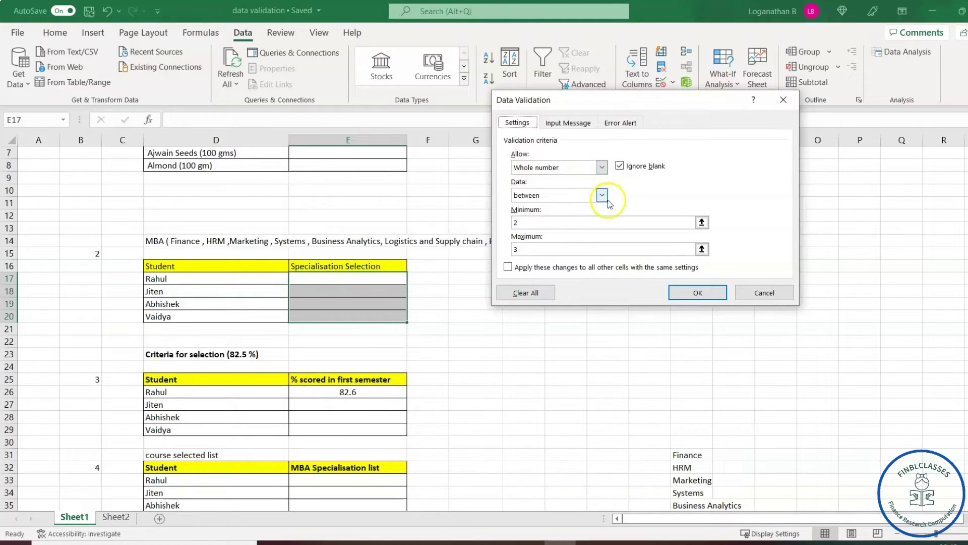
pyautogui.click(604, 195)
pyautogui.click(605, 195)
pyautogui.click(604, 194)
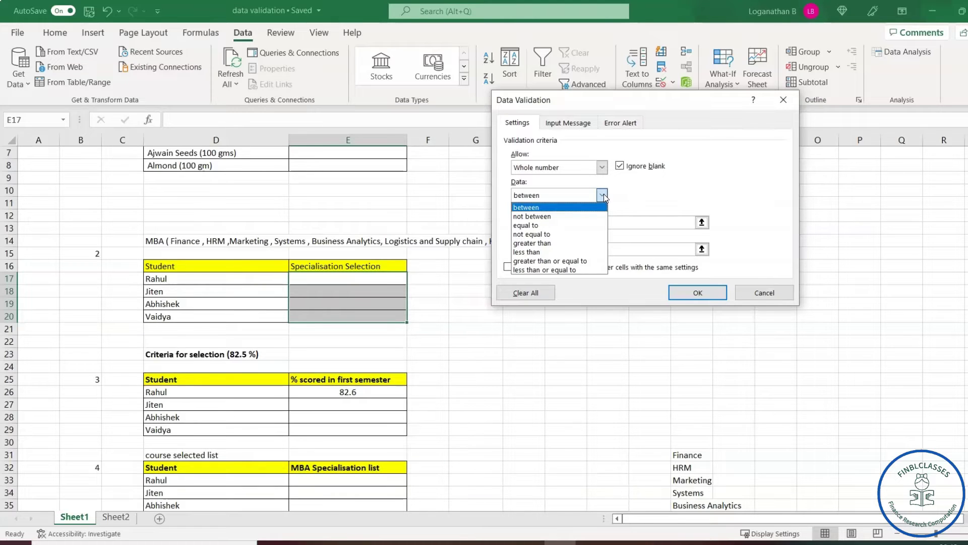
pyautogui.click(534, 208)
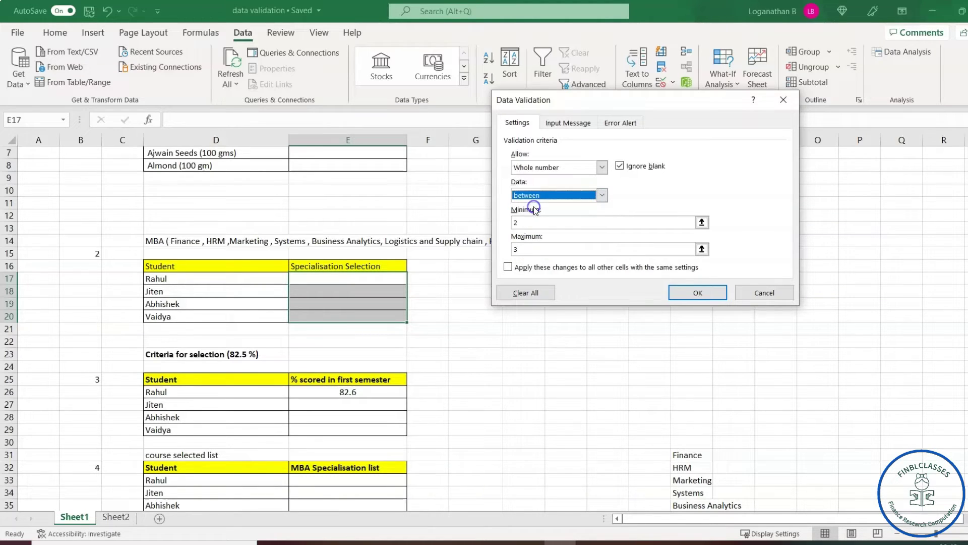
pyautogui.click(527, 220)
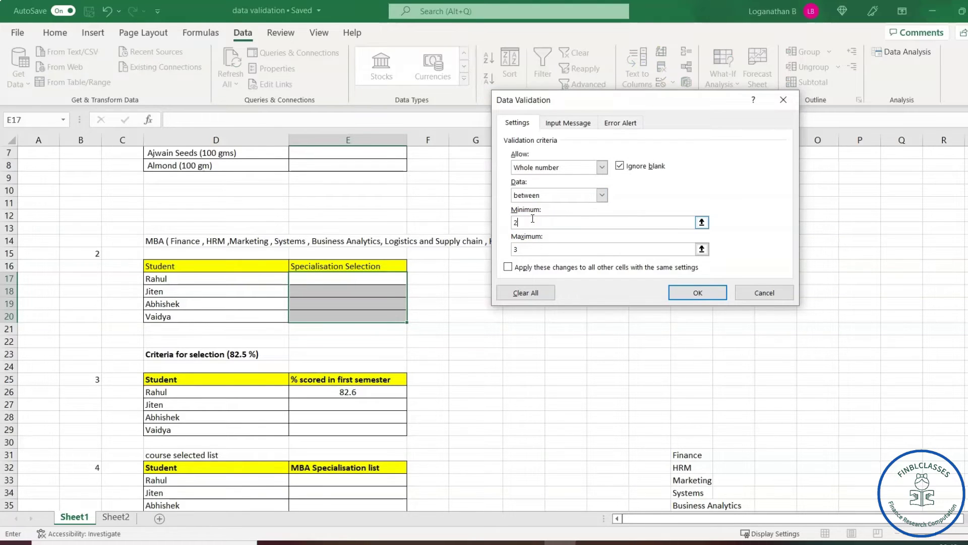
pyautogui.click(532, 250)
pyautogui.click(708, 294)
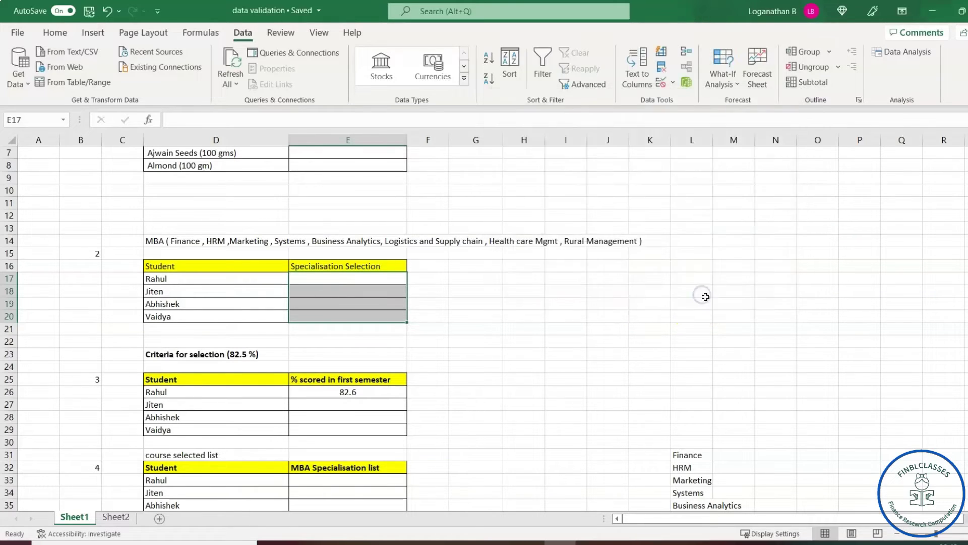
pyautogui.click(352, 291)
# Try 1 in E17 and see it refused, then enter 2 for Rahul and 3 for Jiten.
pyautogui.click(349, 280)
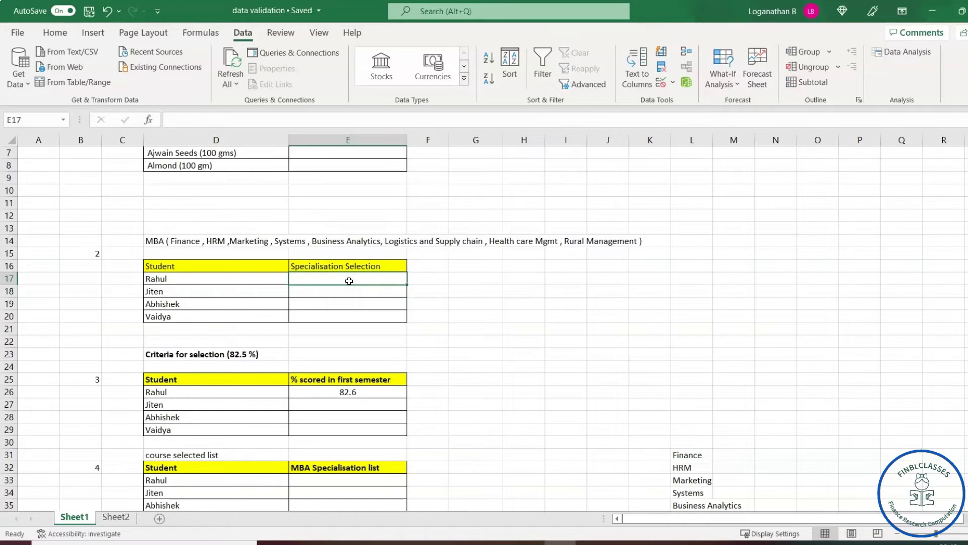
pyautogui.write('1')
pyautogui.press('Return')
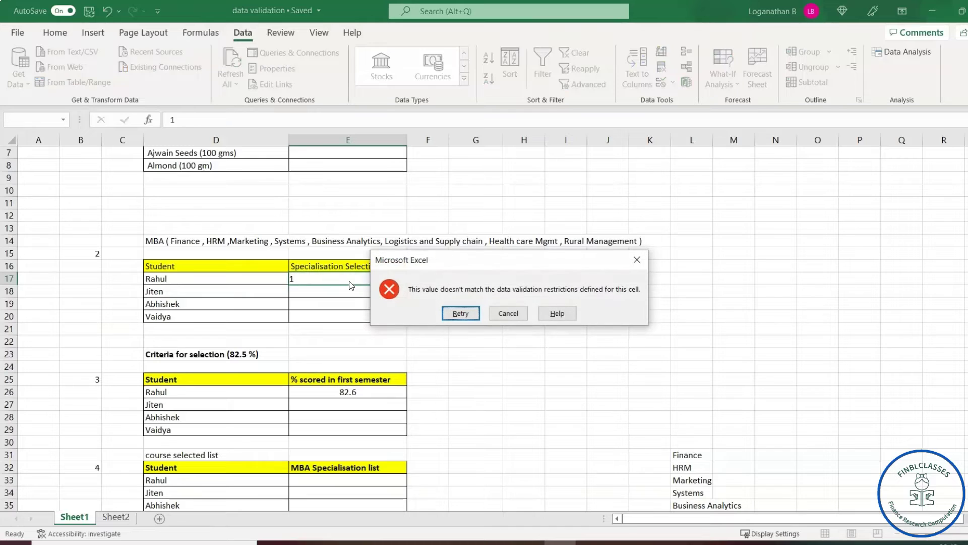
pyautogui.click(520, 274)
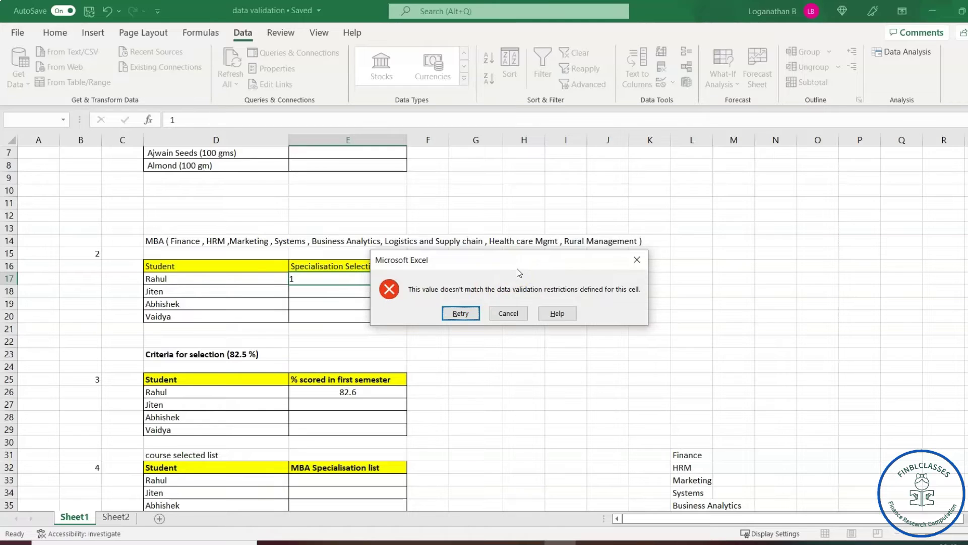
pyautogui.click(460, 313)
pyautogui.click(344, 284)
pyautogui.write('2')
pyautogui.press('Return')
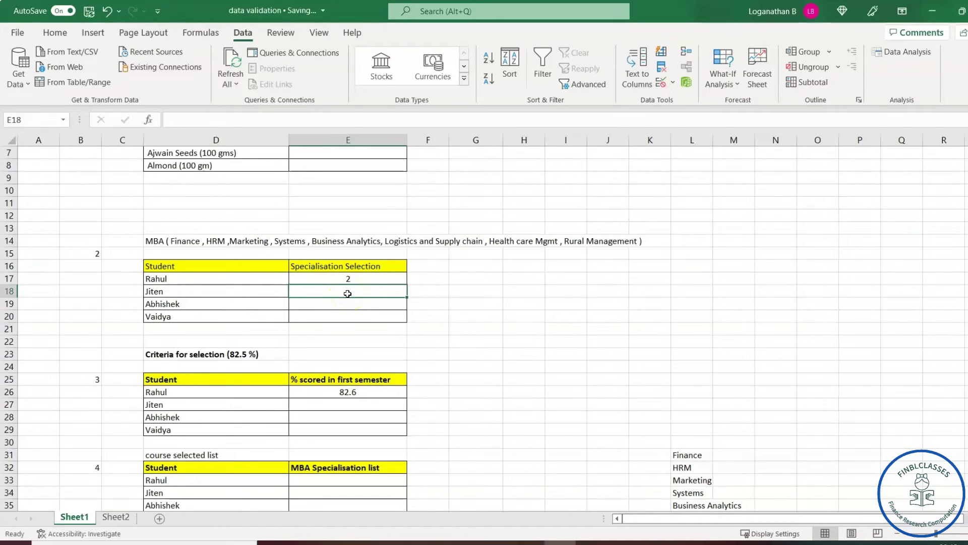
pyautogui.press('Return')
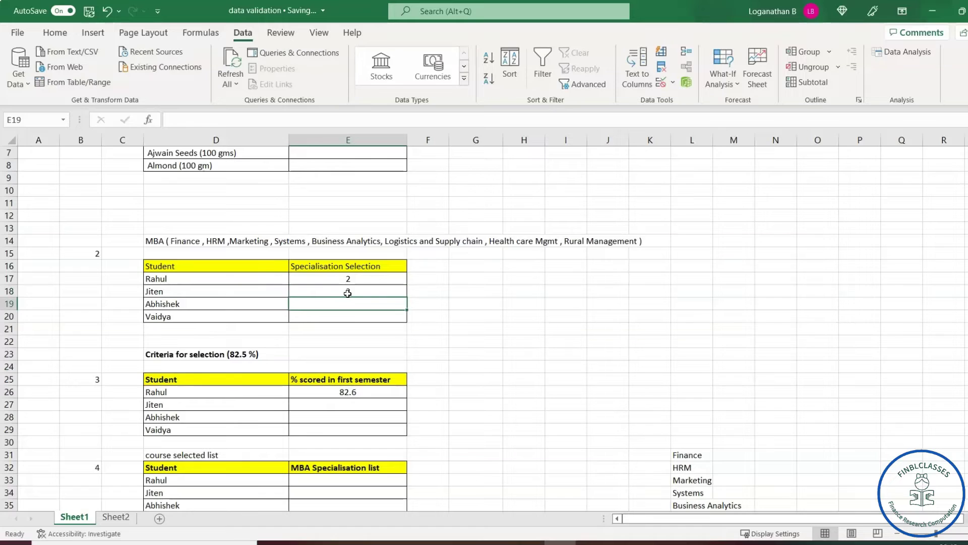
# Try 5 in Abhishek's cell E19, dismiss the error, and enter 2 instead.
pyautogui.click(349, 303)
pyautogui.click(355, 300)
pyautogui.click(356, 301)
pyautogui.write('5')
pyautogui.press('Return')
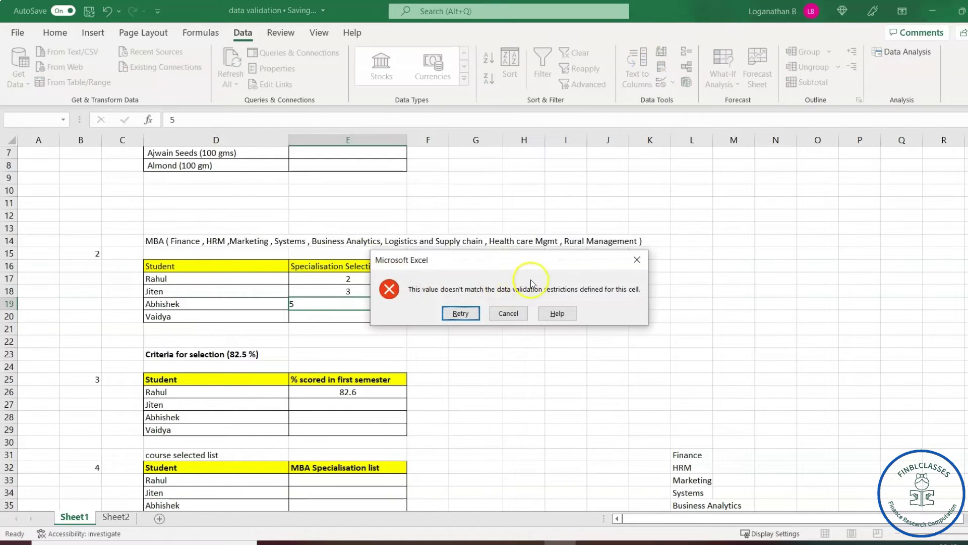
pyautogui.click(636, 261)
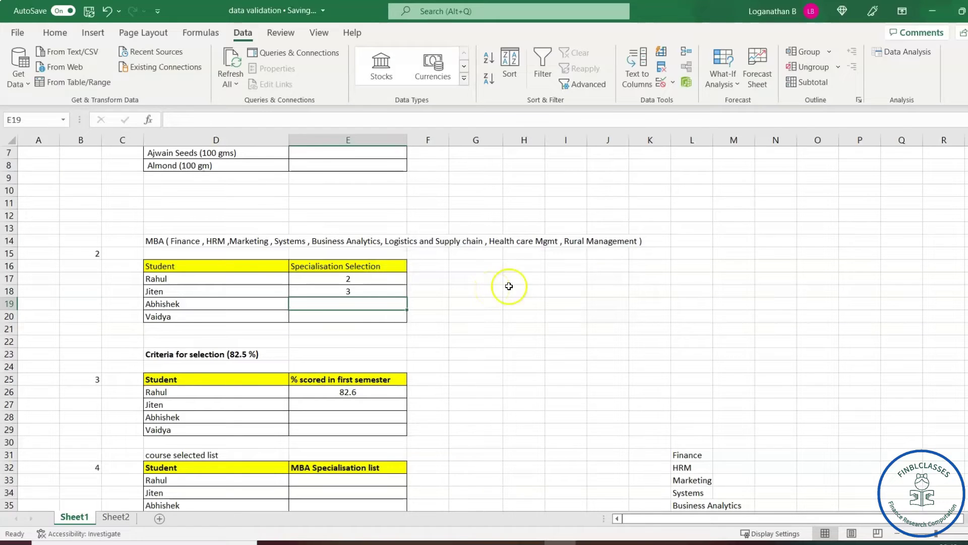
pyautogui.click(371, 301)
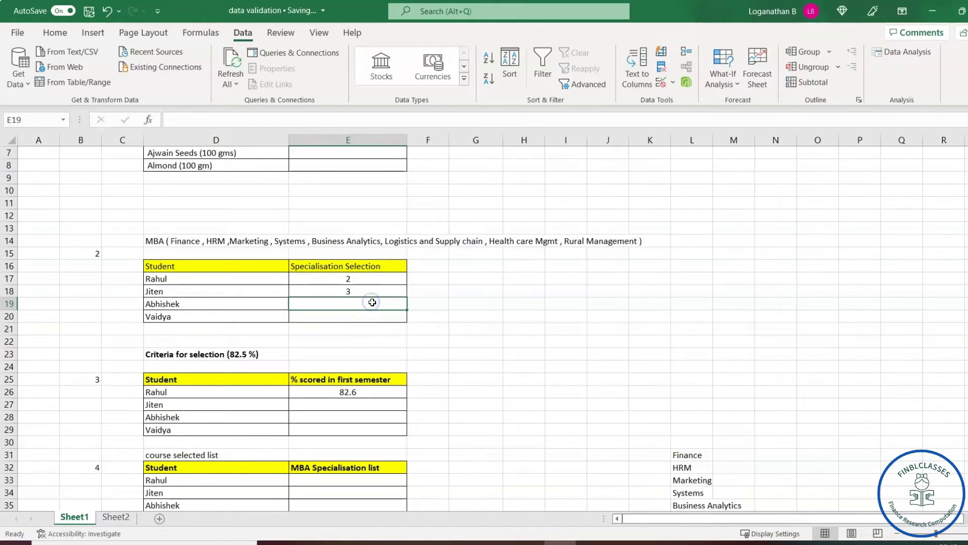
pyautogui.write('2')
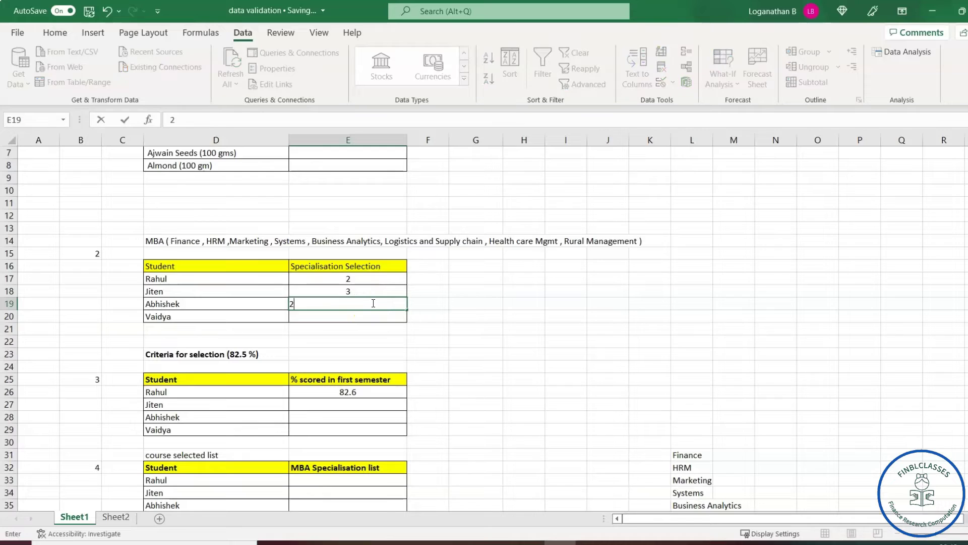
pyautogui.click(437, 315)
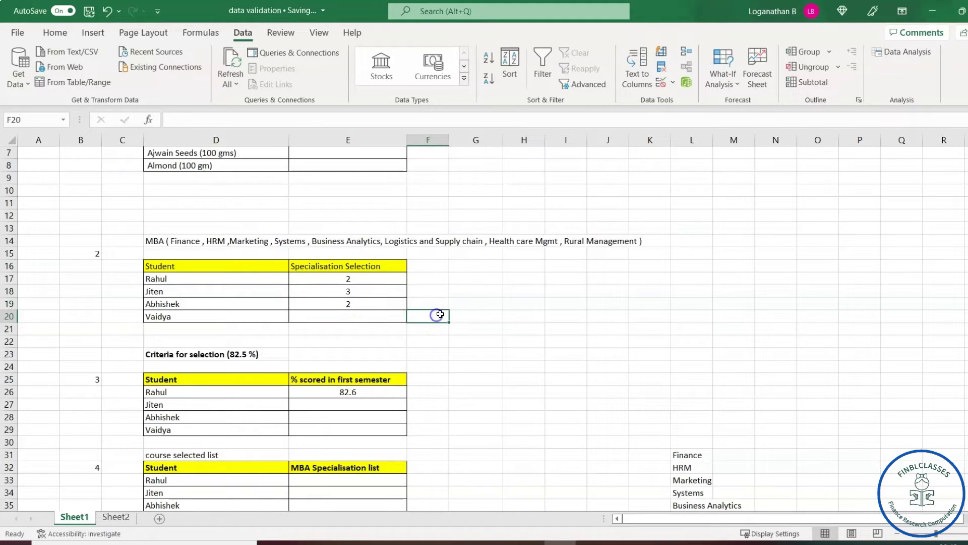
# Try 4 in Vaidya's cell E20, dismiss the error, and enter 2 instead.
pyautogui.click(348, 316)
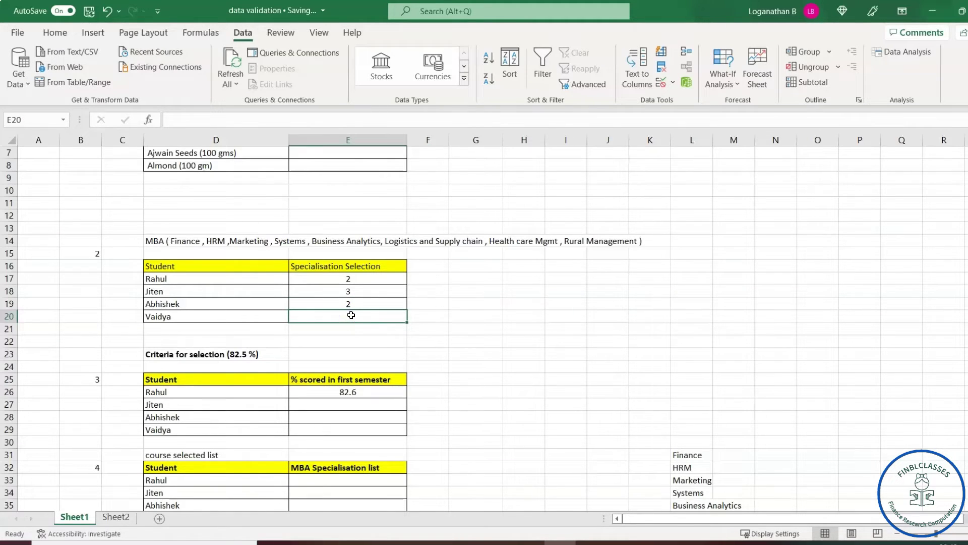
pyautogui.write('4')
pyautogui.click(546, 331)
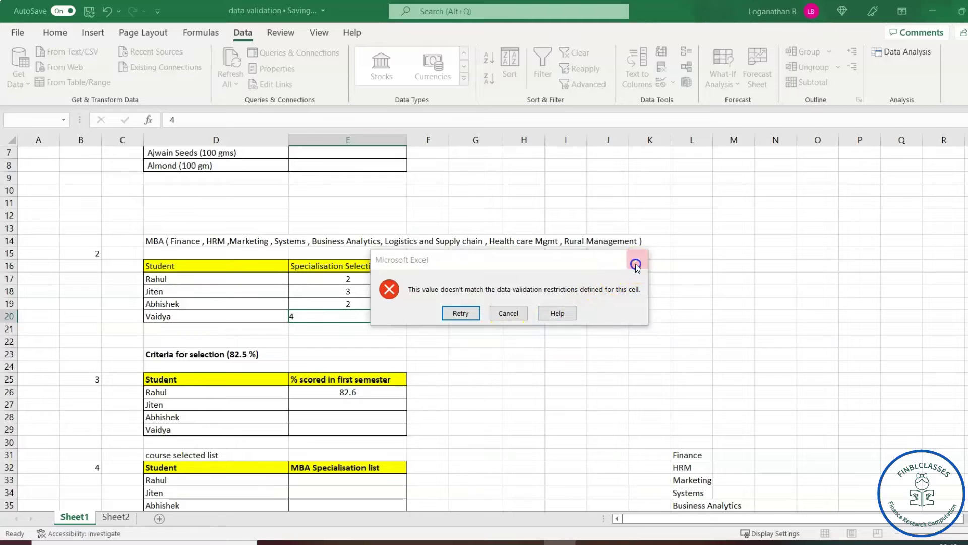
pyautogui.click(637, 260)
pyautogui.write('2')
pyautogui.click(523, 339)
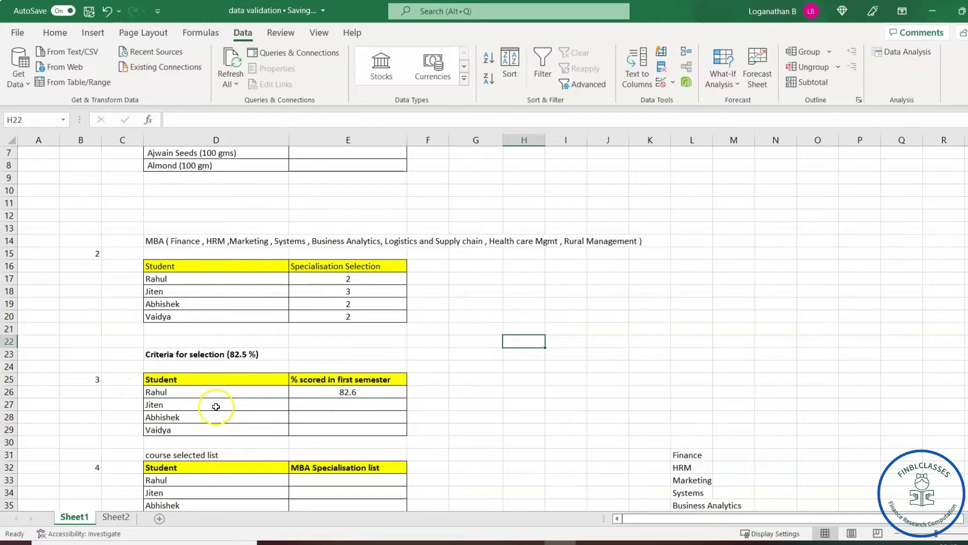
# Delete the 82.6 score from Rahul's first-semester cell E26.
pyautogui.click(346, 396)
pyautogui.click(346, 396)
pyautogui.press('Delete')
pyautogui.click(372, 406)
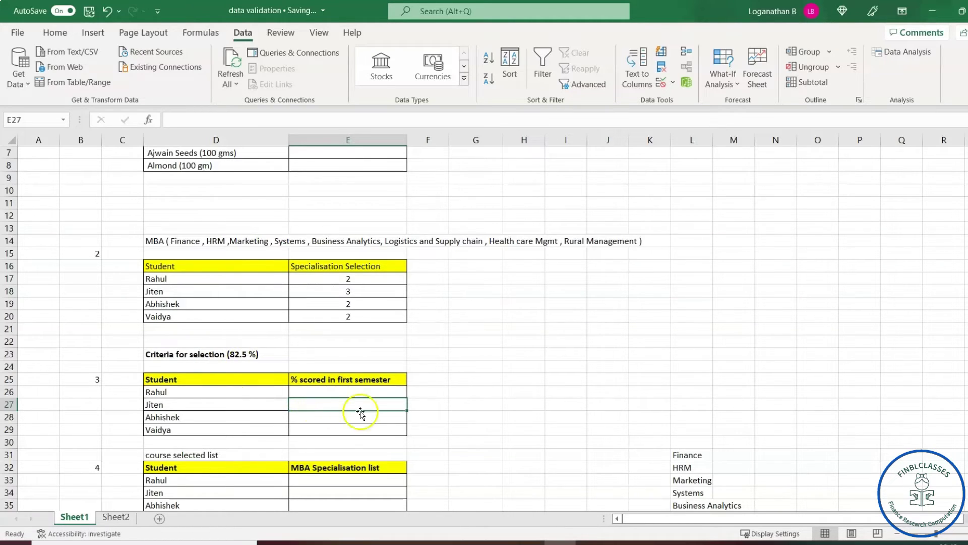
pyautogui.click(353, 392)
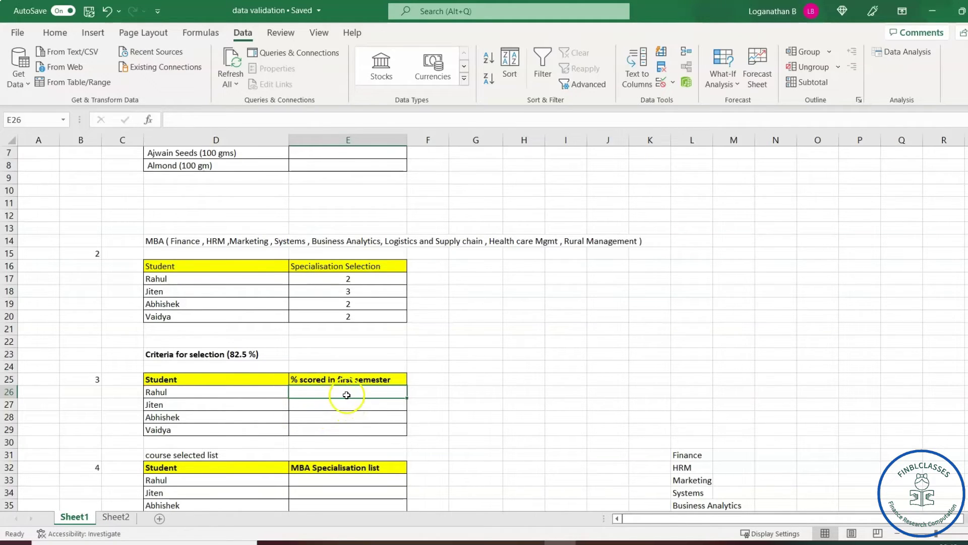
# Clear All validation from E26:E29, declining to extend it to unvalidated cells.
pyautogui.moveTo(346, 393); pyautogui.dragTo(352, 427)
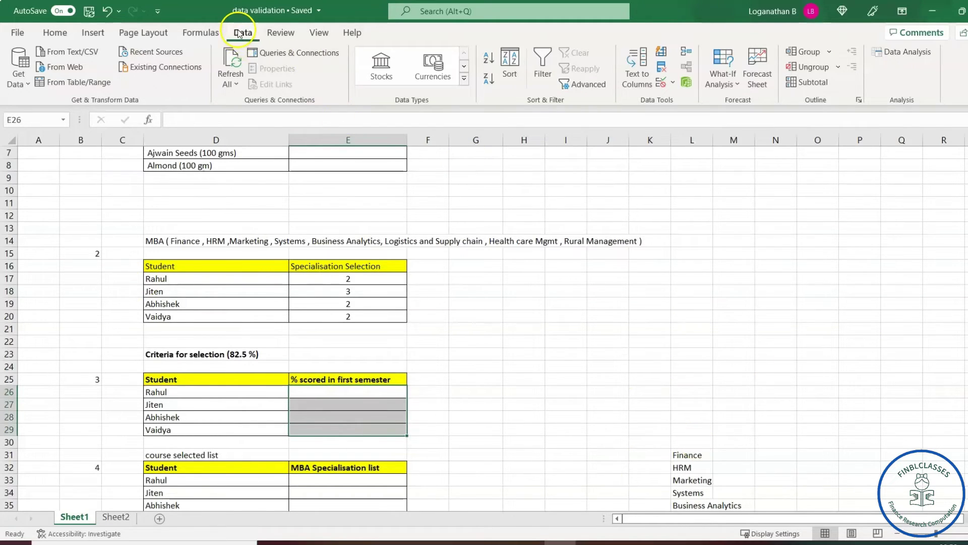
pyautogui.click(658, 88)
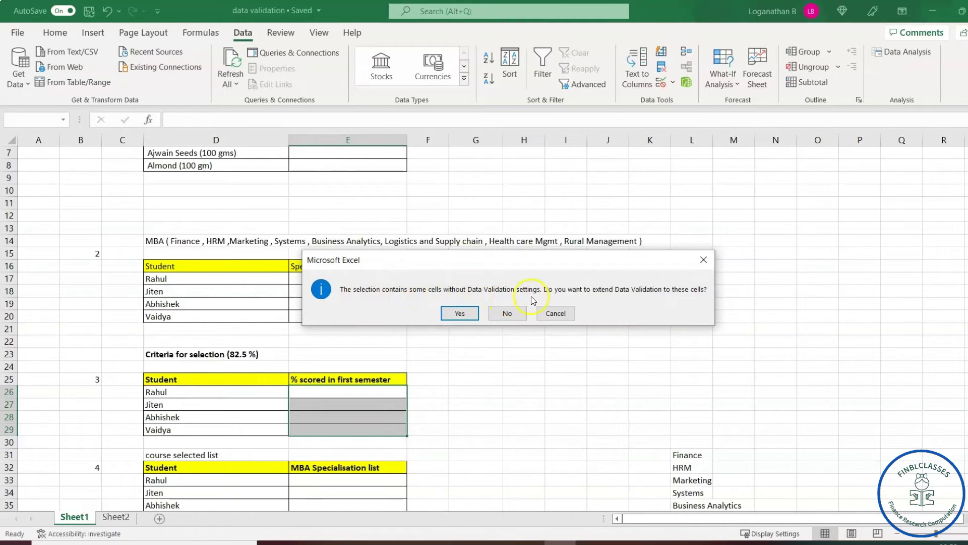
pyautogui.click(506, 316)
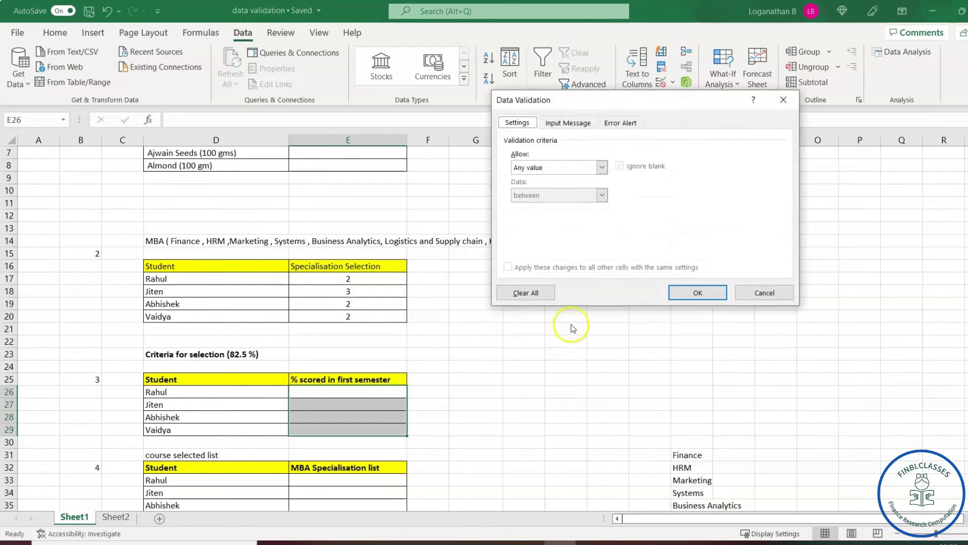
pyautogui.click(526, 292)
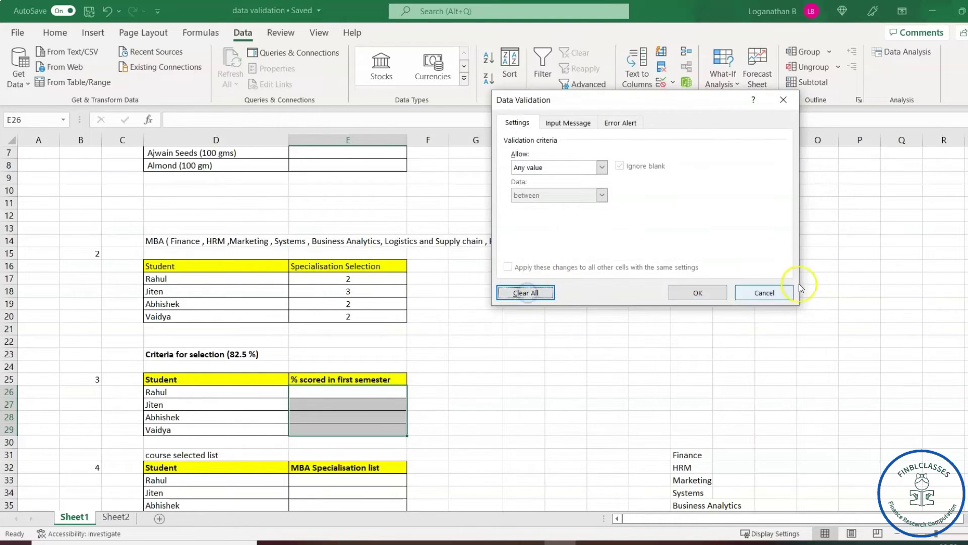
pyautogui.click(706, 293)
pyautogui.click(612, 314)
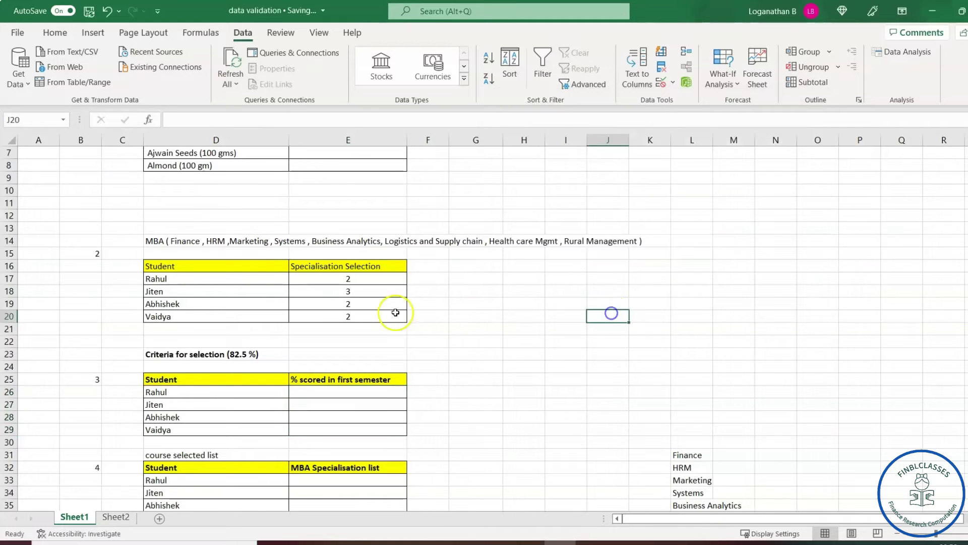
pyautogui.click(363, 278)
# Clear All validation from E17:E20, keeping the values 2, 3, 2, 2 in place.
pyautogui.moveTo(364, 277); pyautogui.dragTo(371, 315)
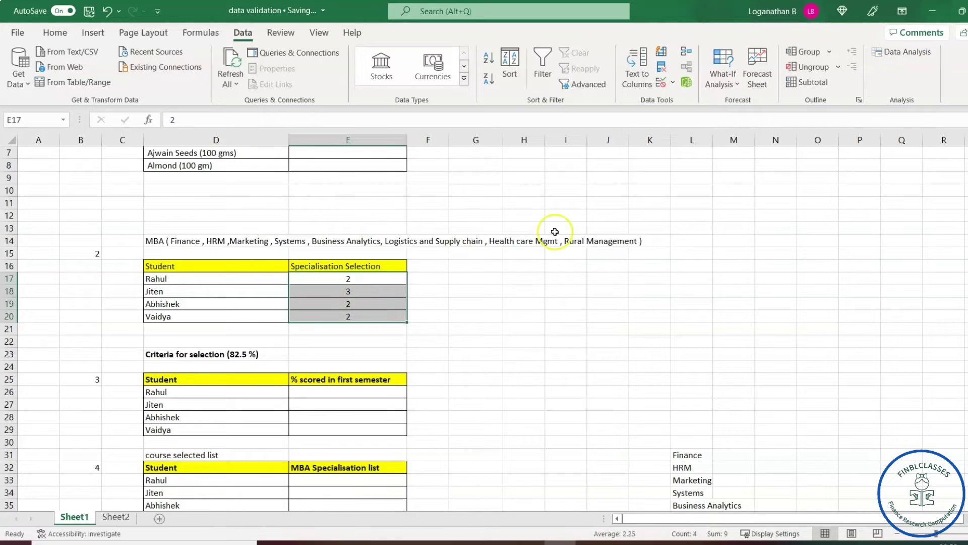
pyautogui.click(661, 85)
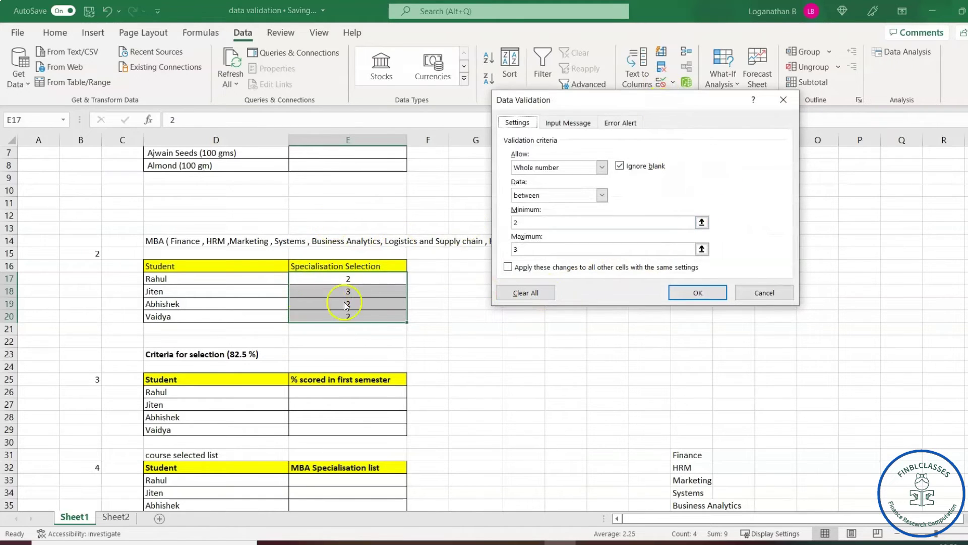
pyautogui.click(535, 293)
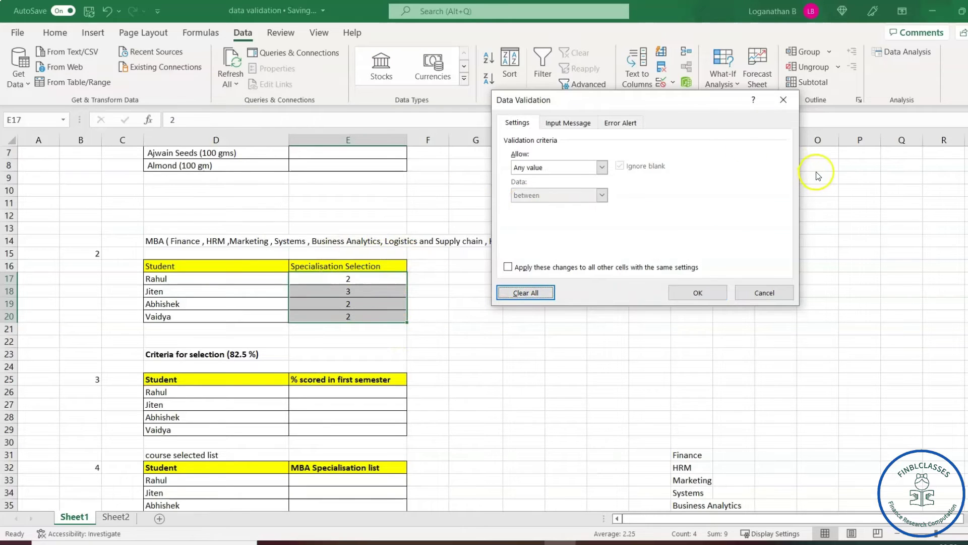
pyautogui.click(706, 294)
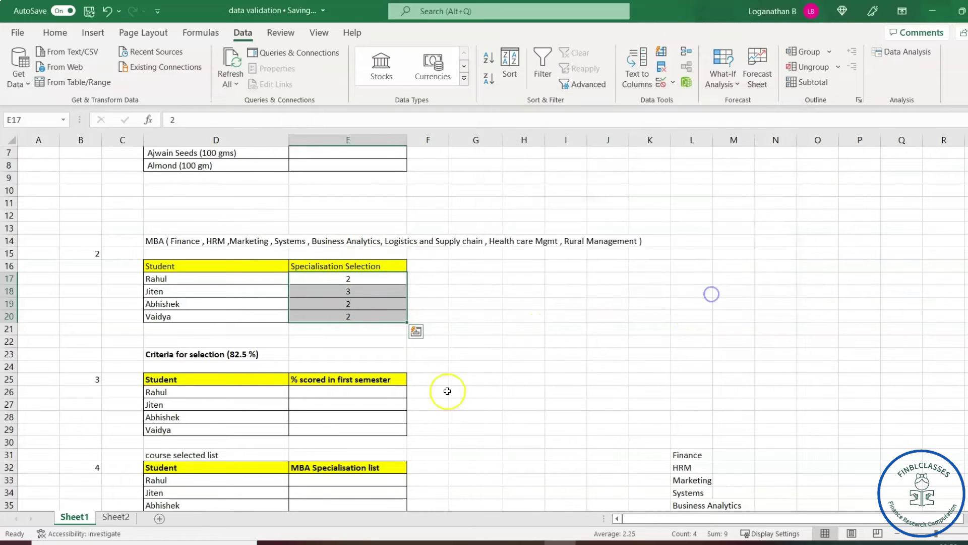
pyautogui.click(480, 415)
pyautogui.click(353, 291)
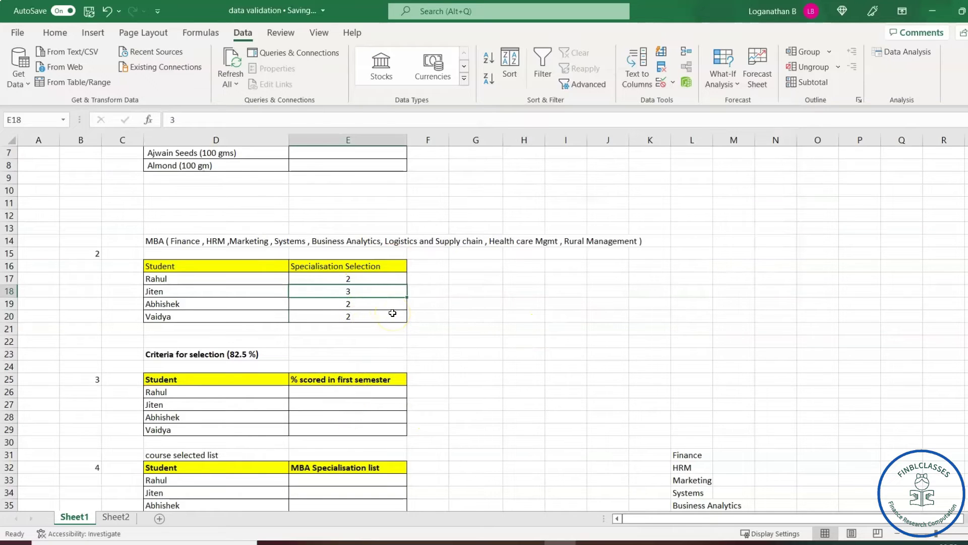
pyautogui.click(334, 393)
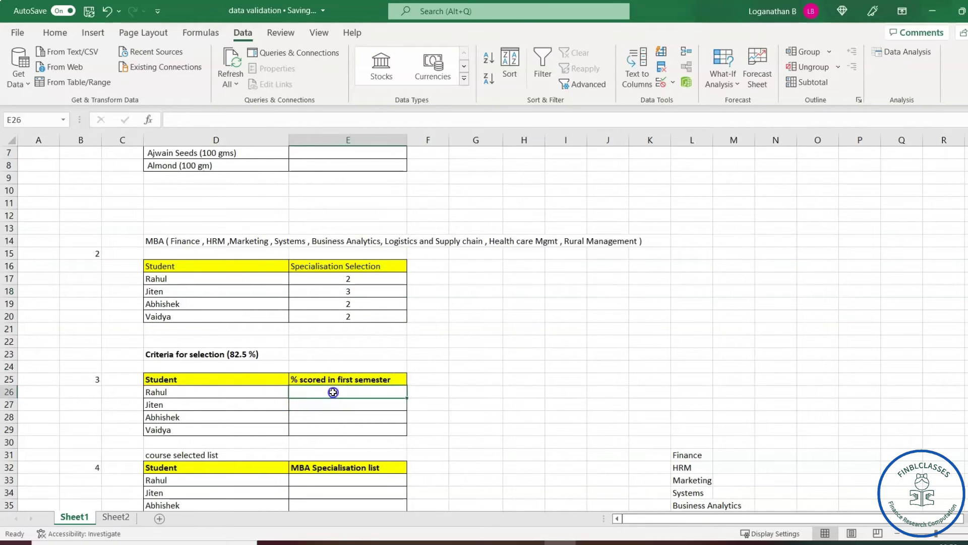
# Give E26:E29 a Decimal validation rule: greater than, minimum 82.5.
pyautogui.moveTo(334, 392); pyautogui.dragTo(337, 426)
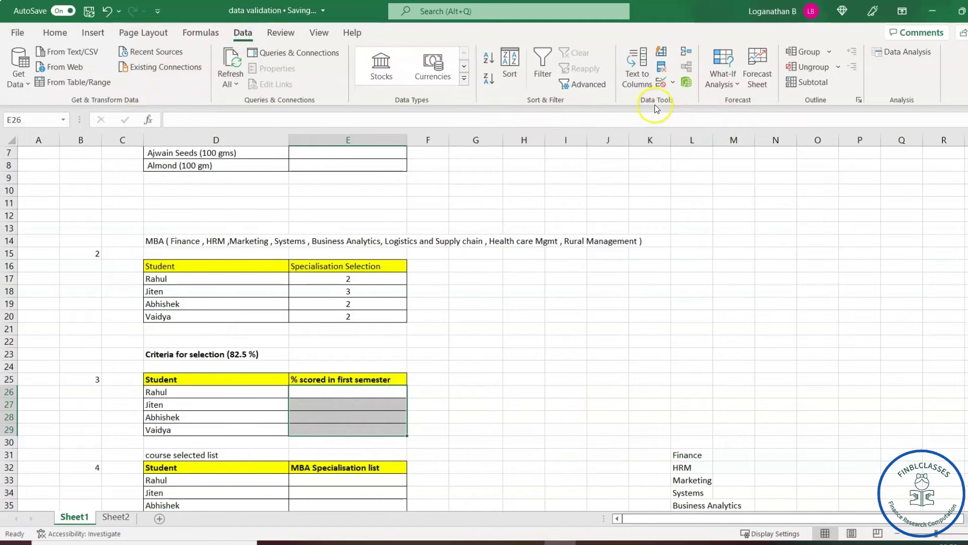
pyautogui.click(662, 82)
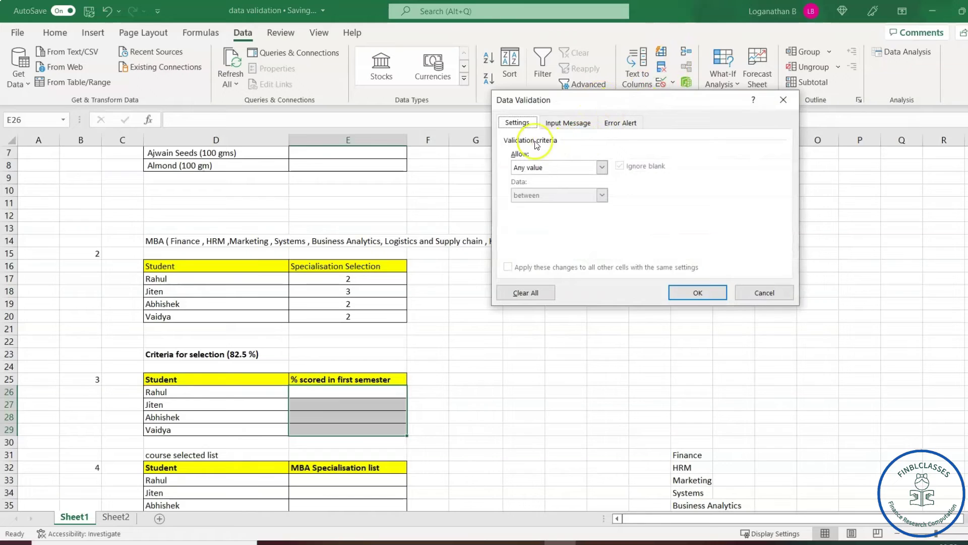
pyautogui.click(603, 168)
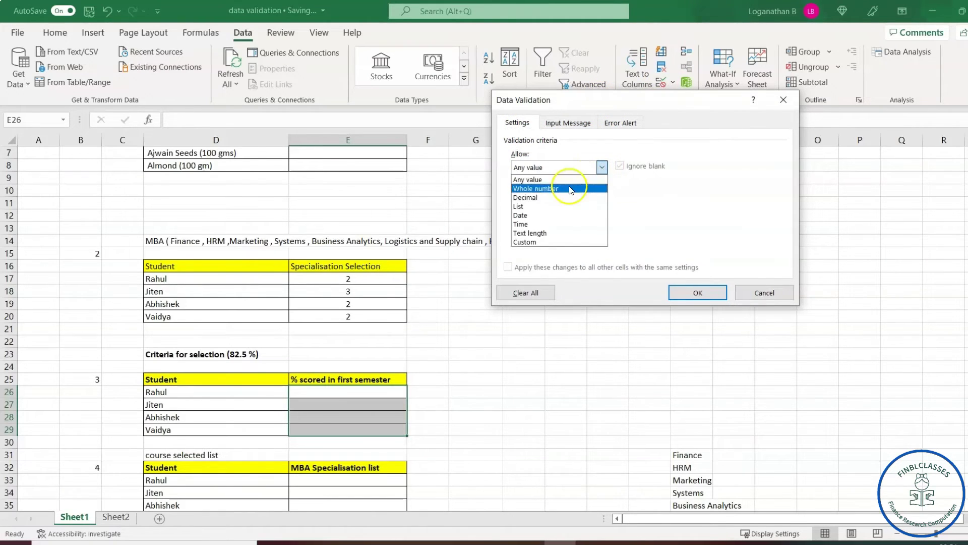
pyautogui.click(552, 197)
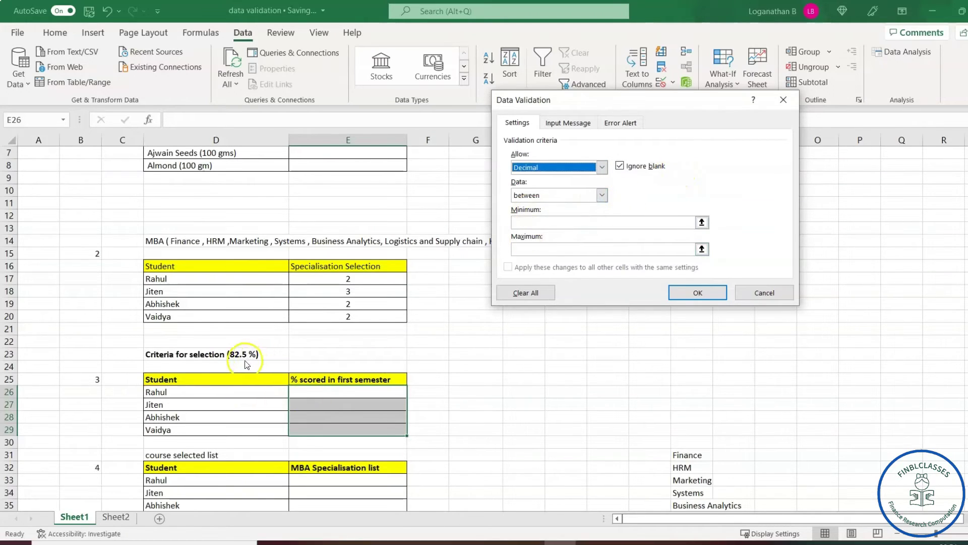
pyautogui.click(603, 196)
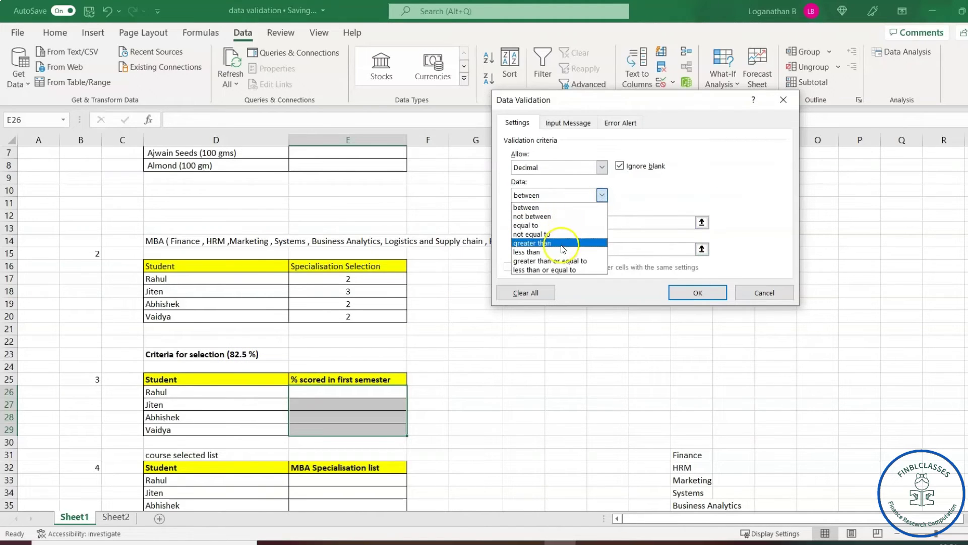
pyautogui.click(562, 248)
pyautogui.click(578, 222)
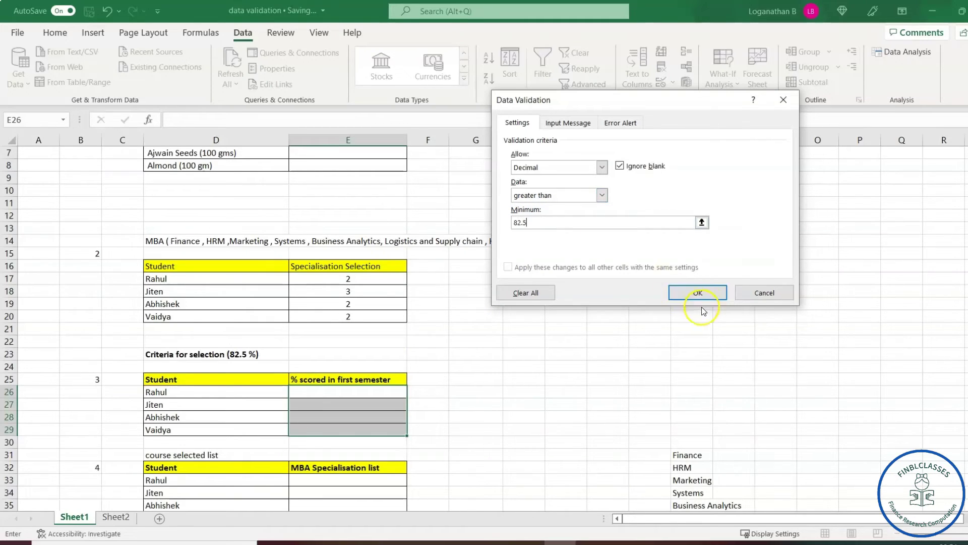
pyautogui.click(697, 294)
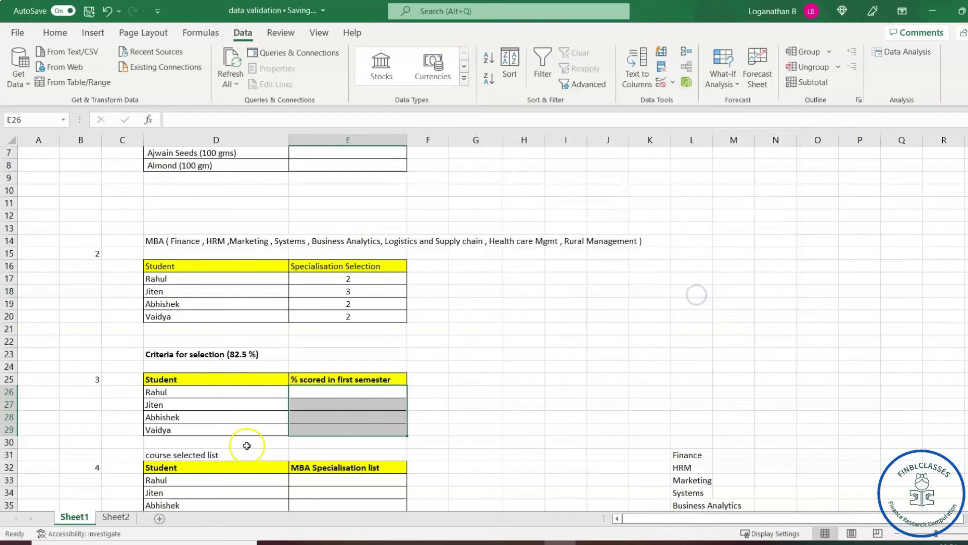
pyautogui.click(363, 411)
pyautogui.click(360, 392)
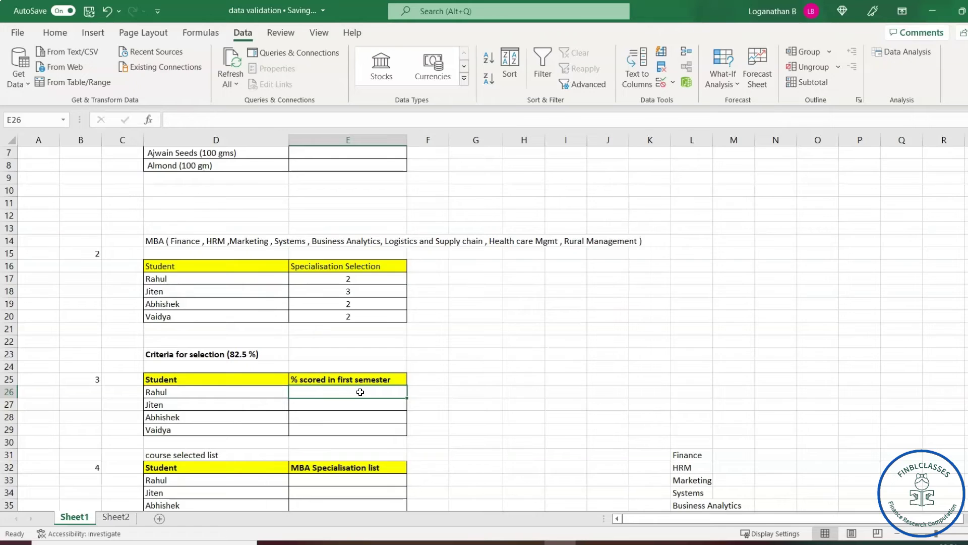
# Test the score rule with 70.15 and 81.19, discarding both rejected entries.
pyautogui.write('70.15')
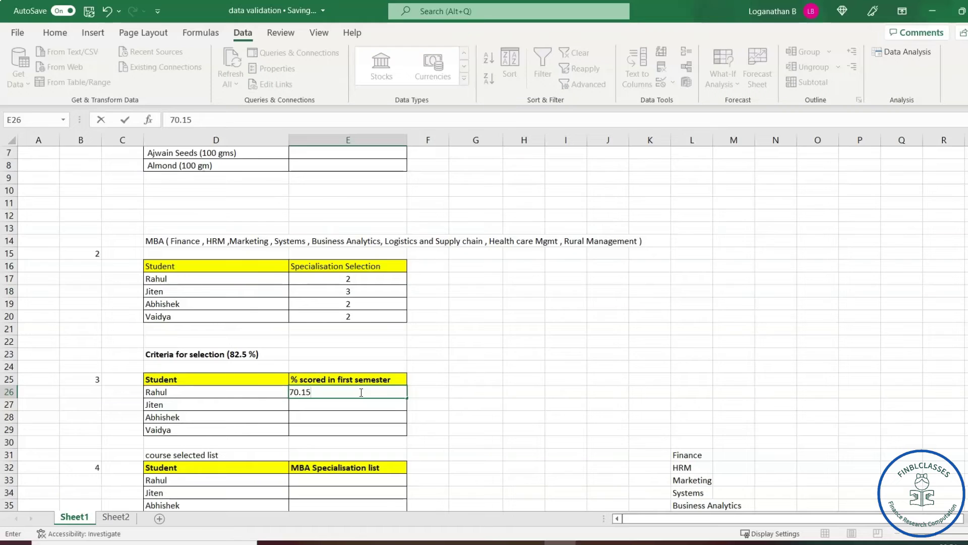
pyautogui.press('Return')
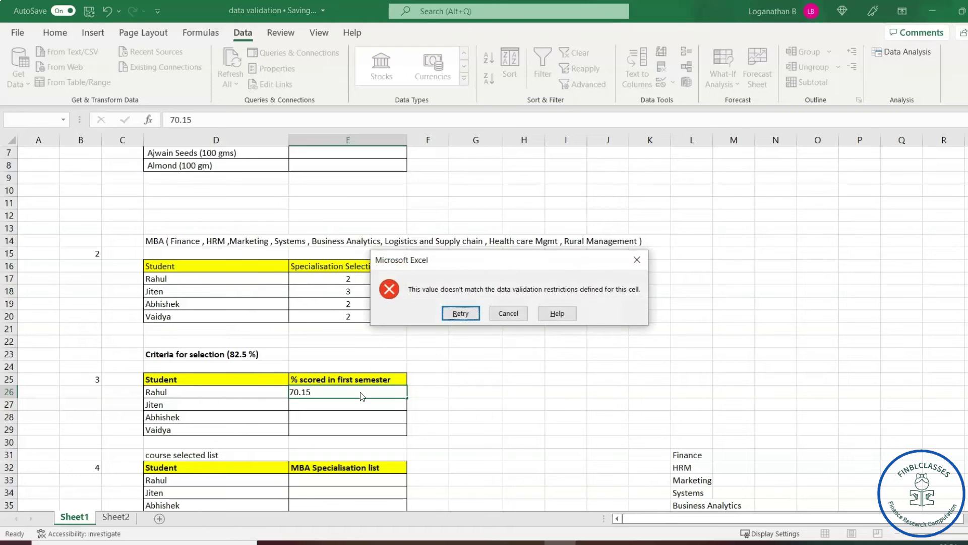
pyautogui.click(510, 315)
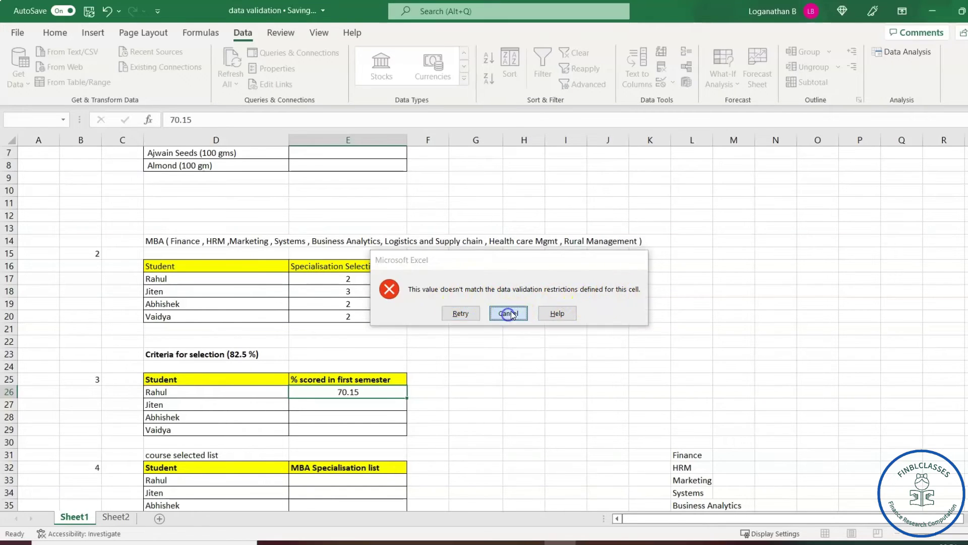
pyautogui.click(346, 406)
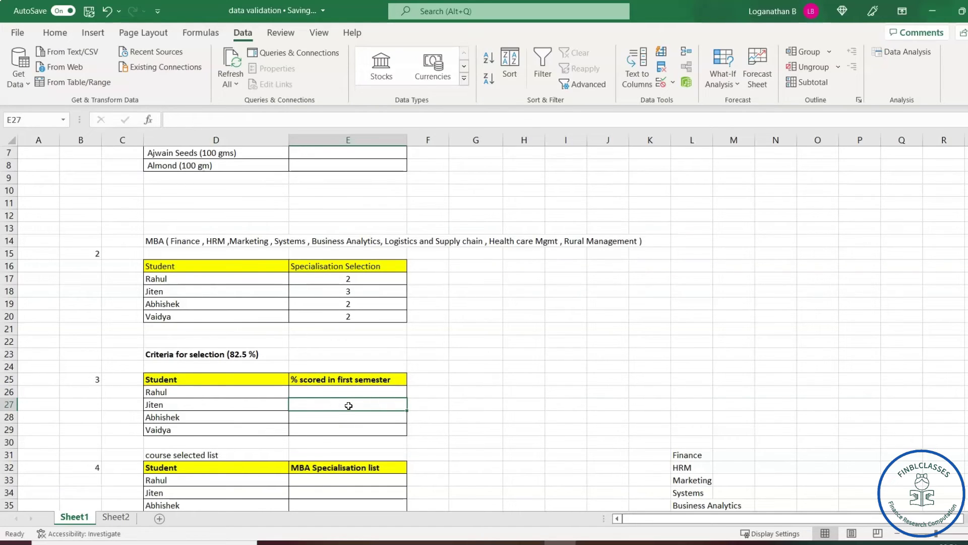
pyautogui.write('81.19')
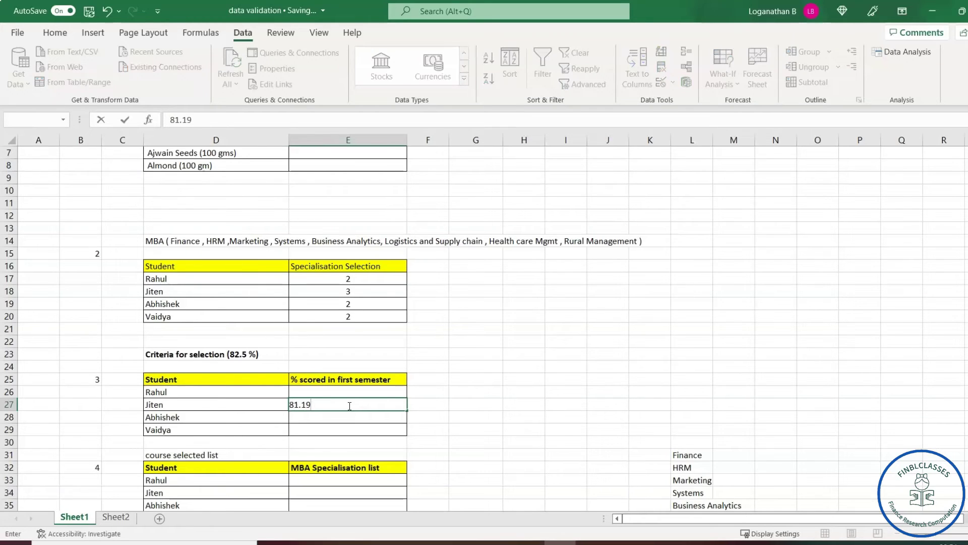
pyautogui.press('Return')
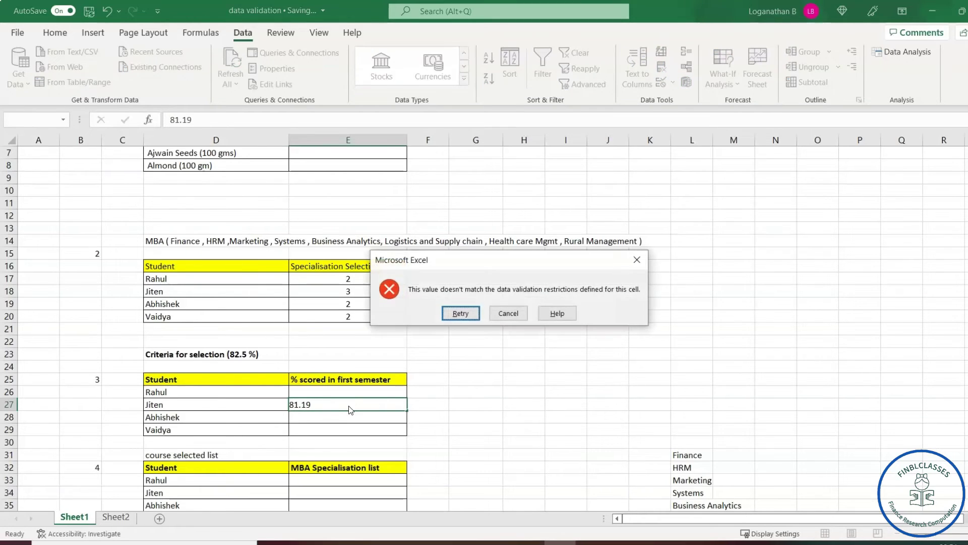
pyautogui.click(629, 263)
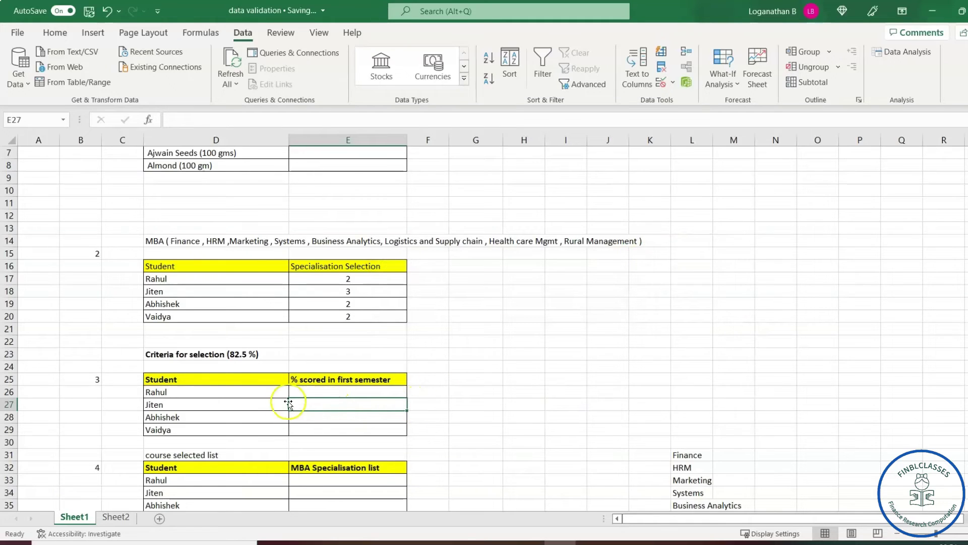
# Enter 92 in E26 and 87 in E27; 67 in E28 is rejected and discarded.
pyautogui.click(329, 392)
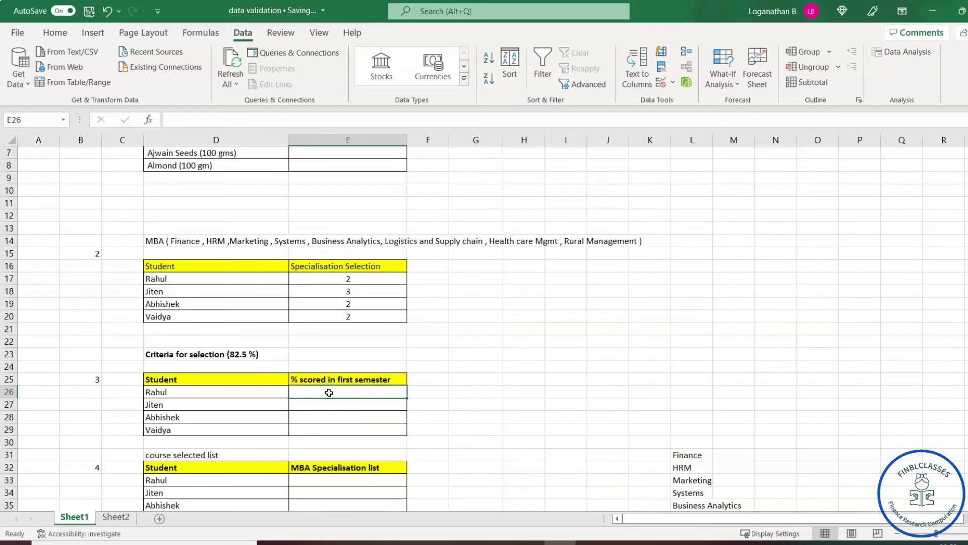
pyautogui.write('92')
pyautogui.press('Return')
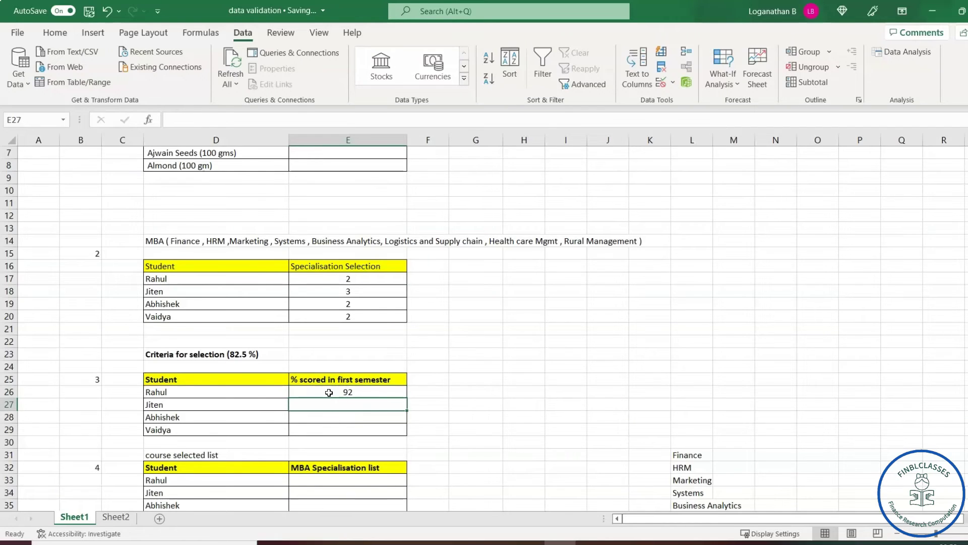
pyautogui.click(356, 406)
pyautogui.write('87')
pyautogui.press('Return')
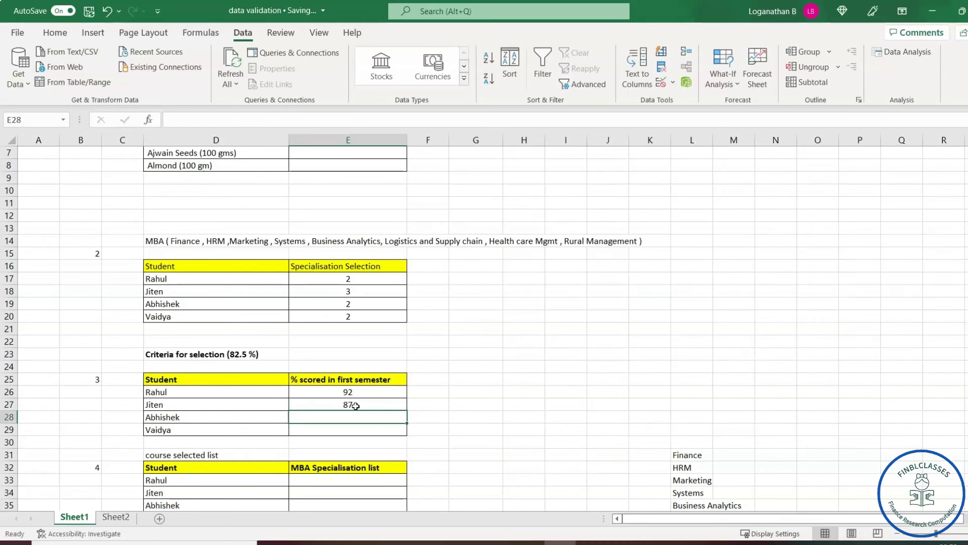
pyautogui.click(365, 417)
pyautogui.write('67')
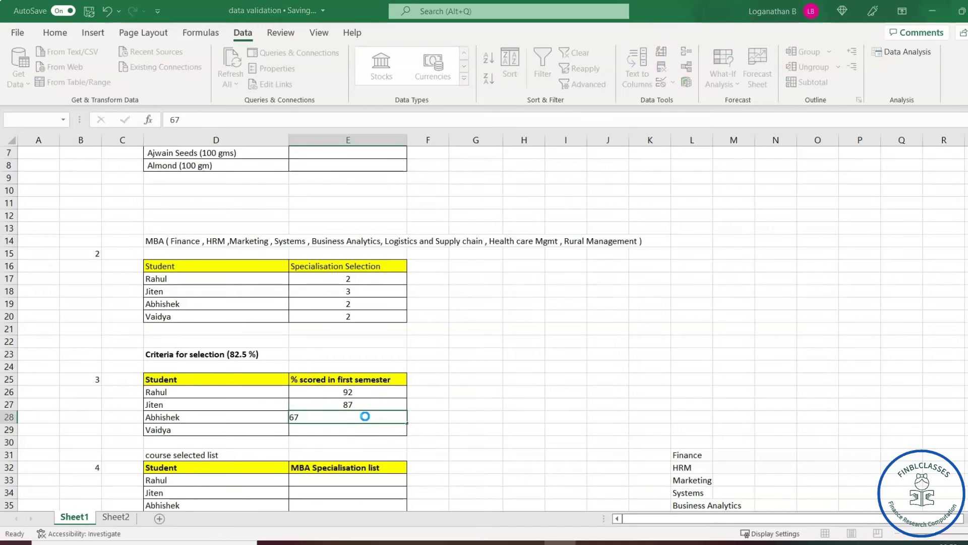
pyautogui.press('Return')
pyautogui.click(636, 261)
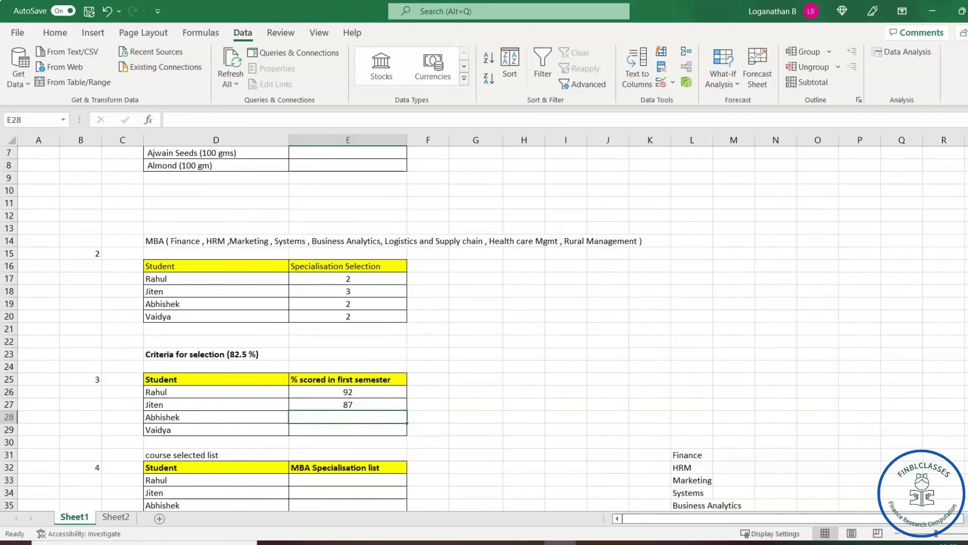
pyautogui.moveTo(964, 411); pyautogui.dragTo(855, 408)
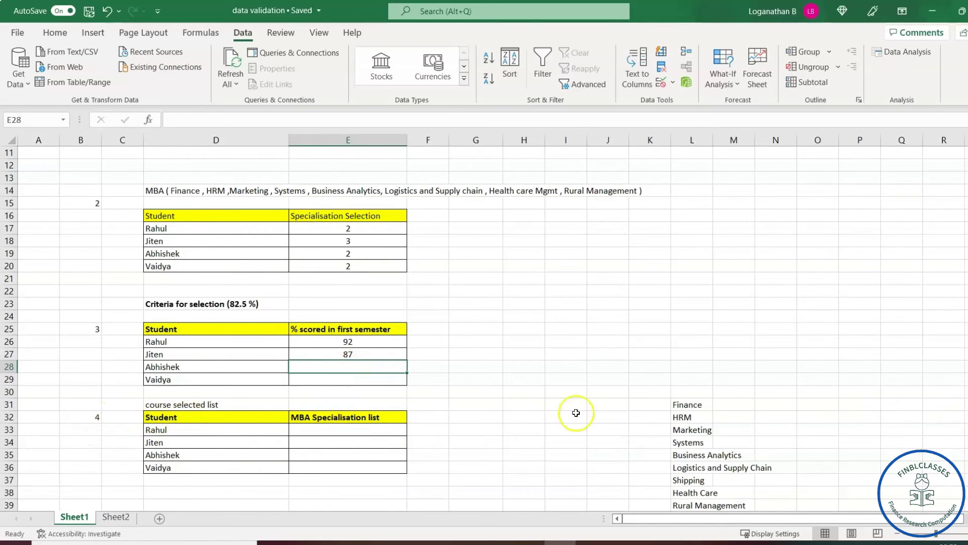
pyautogui.scroll(-1, 484, 328)
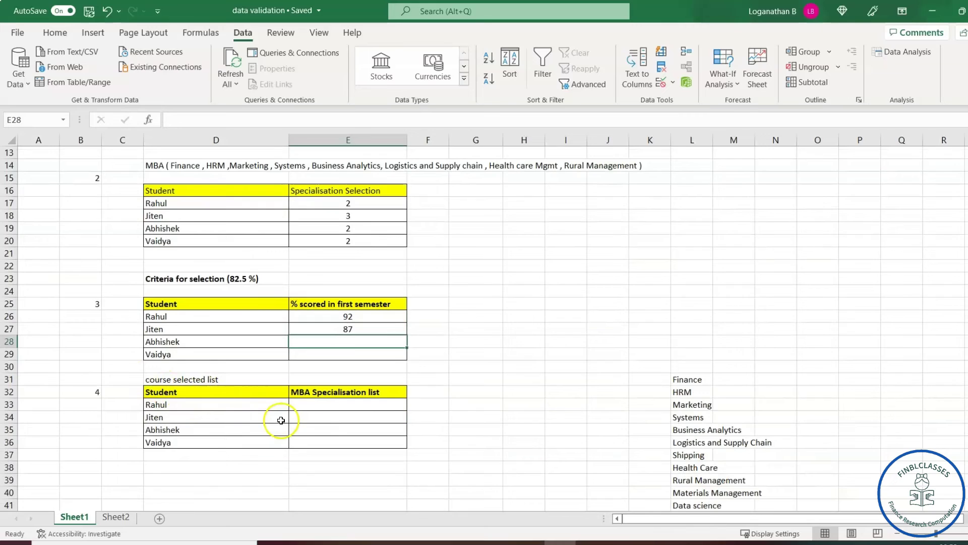
pyautogui.click(340, 403)
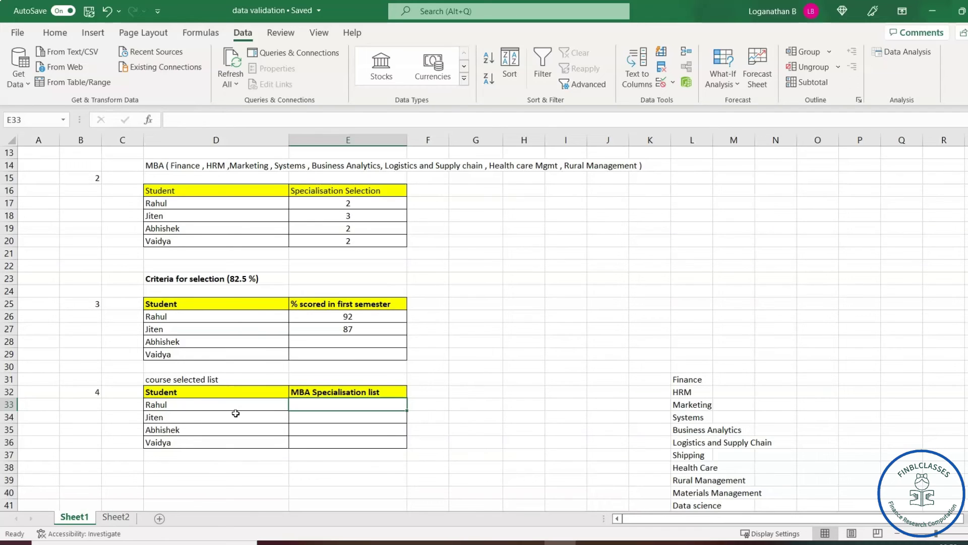
pyautogui.click(323, 406)
pyautogui.click(394, 417)
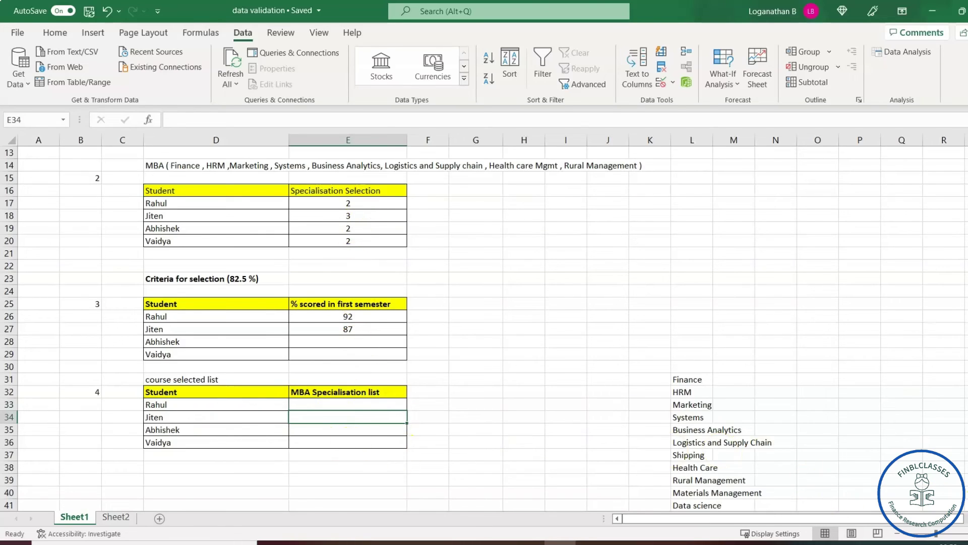
pyautogui.scroll(-1, 326, 356)
pyautogui.click(325, 354)
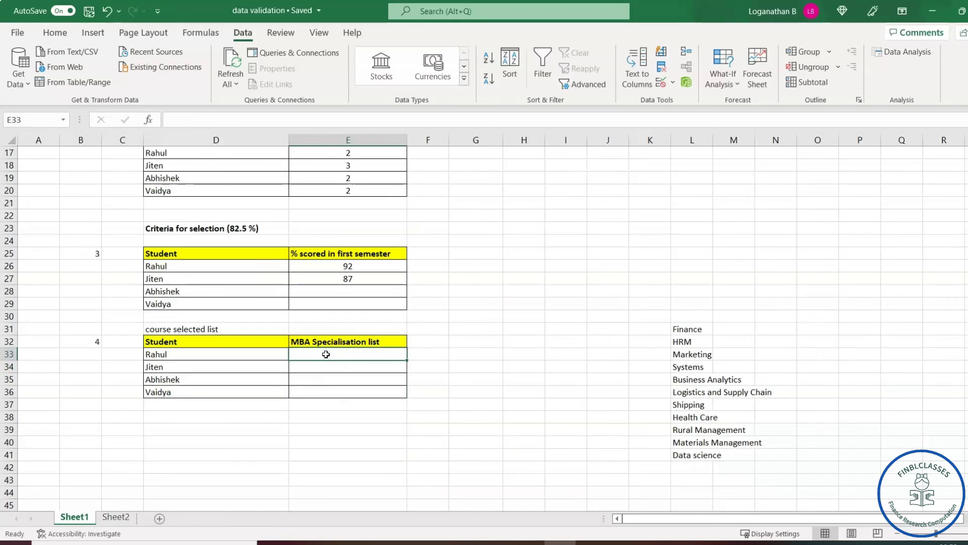
pyautogui.moveTo(327, 354); pyautogui.dragTo(327, 389)
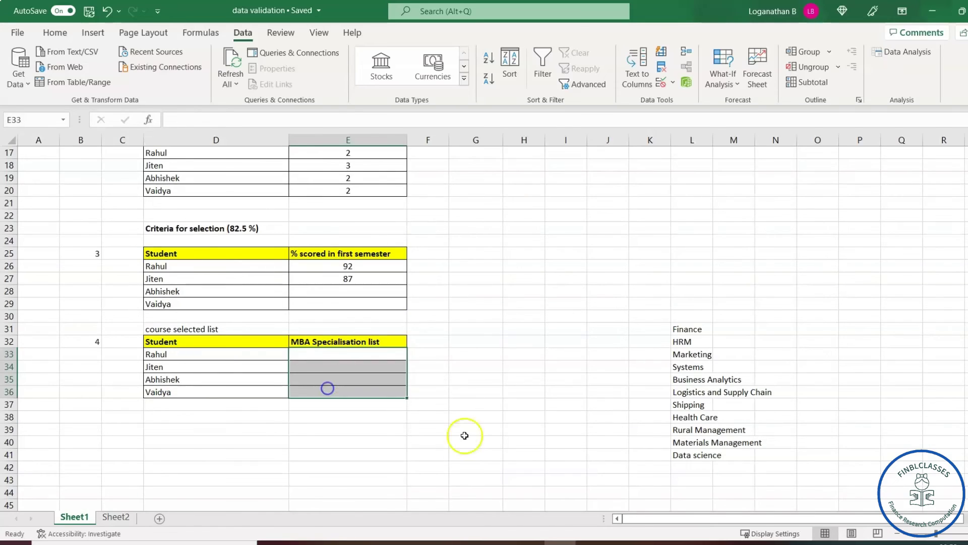
# Give E33:E36 a List validation rule with source =$L$31:$L$41.
pyautogui.click(243, 32)
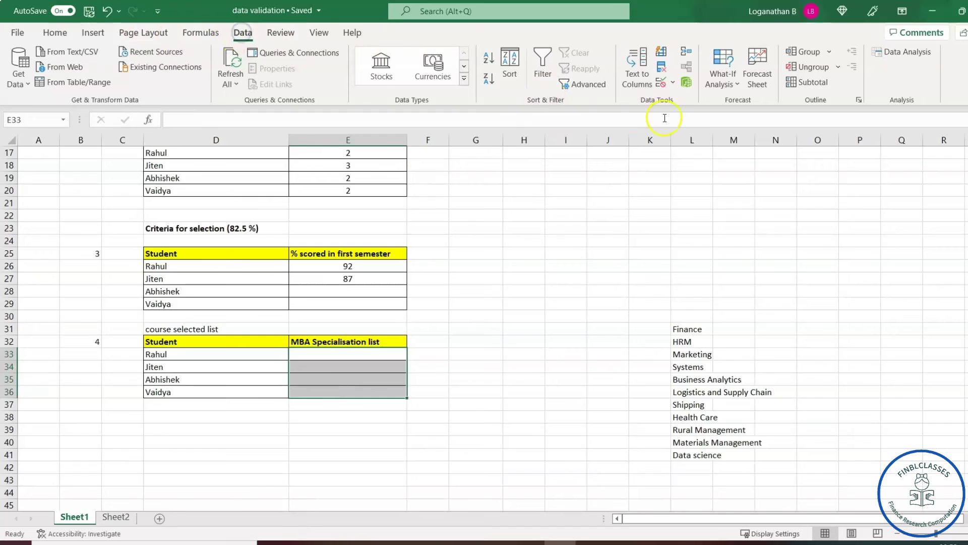
pyautogui.click(662, 83)
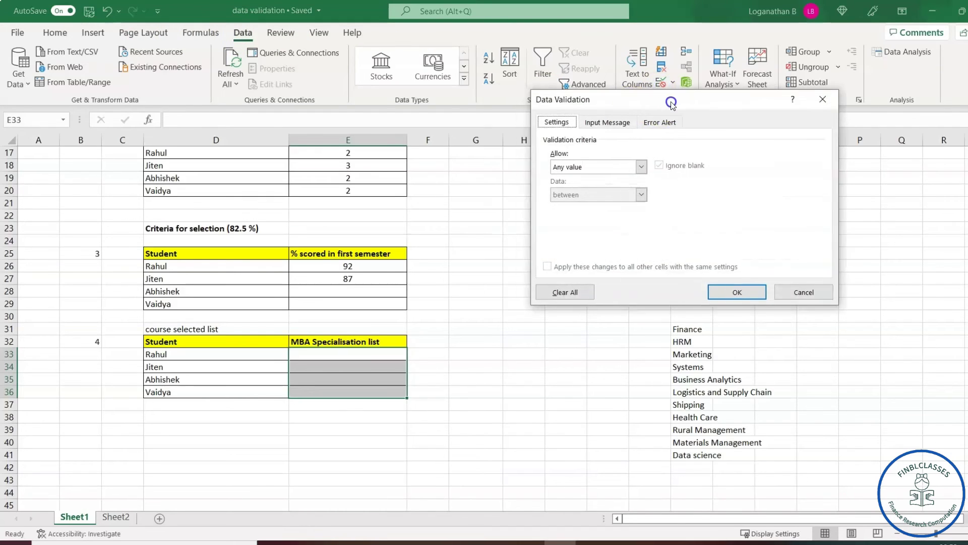
pyautogui.moveTo(632, 103); pyautogui.dragTo(655, 87)
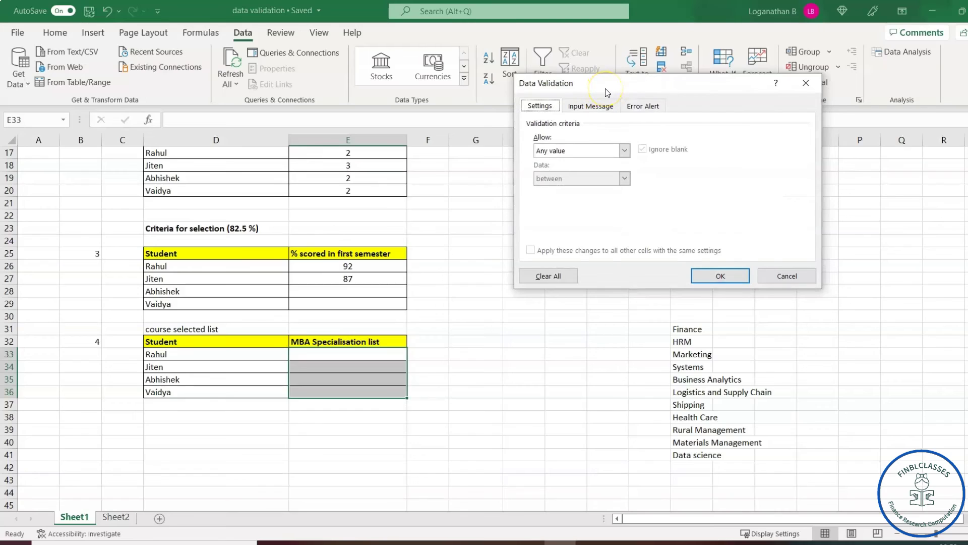
pyautogui.click(625, 151)
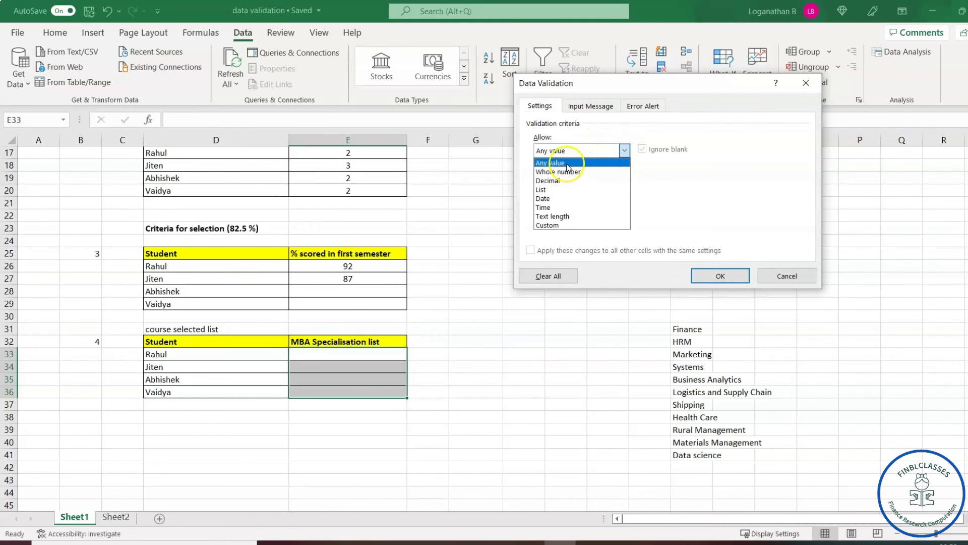
pyautogui.click(547, 189)
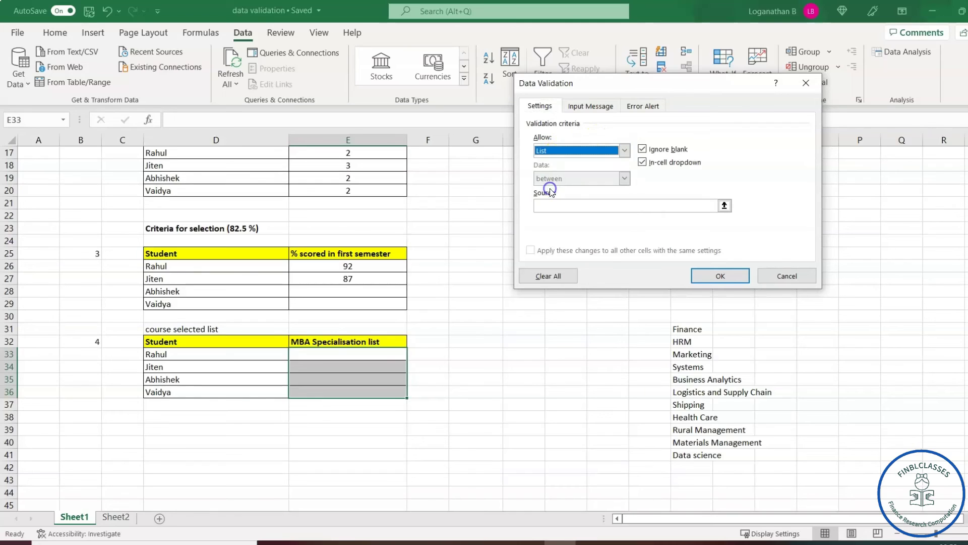
pyautogui.click(561, 204)
pyautogui.click(561, 208)
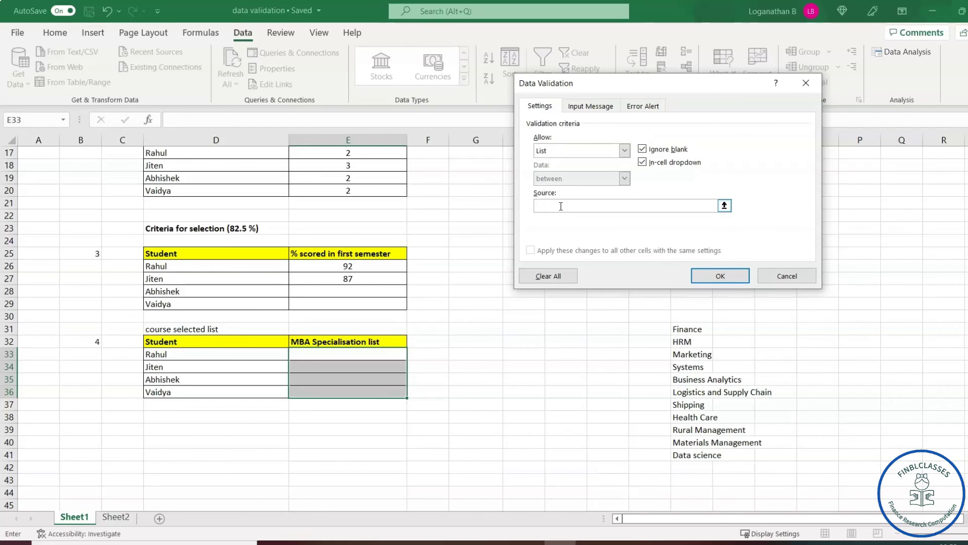
pyautogui.click(698, 333)
pyautogui.moveTo(694, 330); pyautogui.dragTo(698, 455)
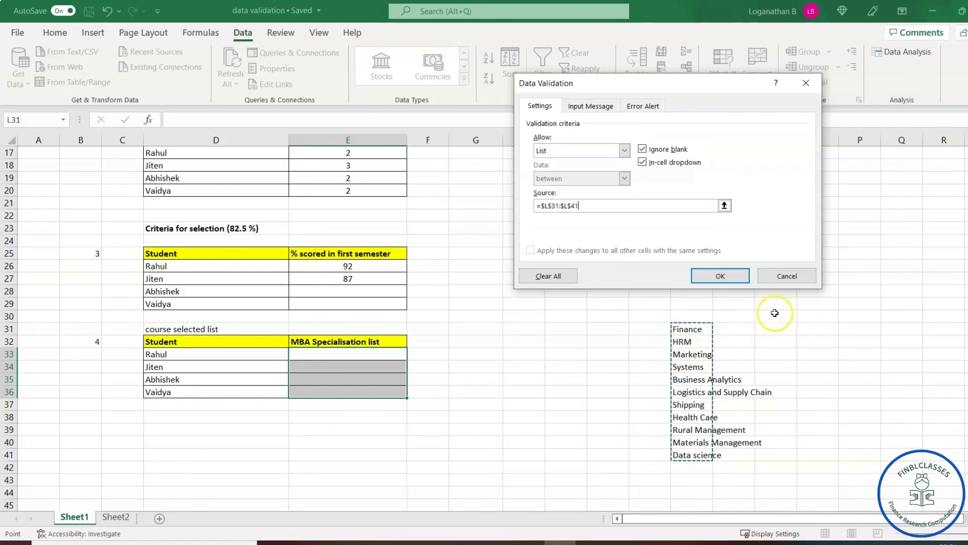
pyautogui.click(722, 275)
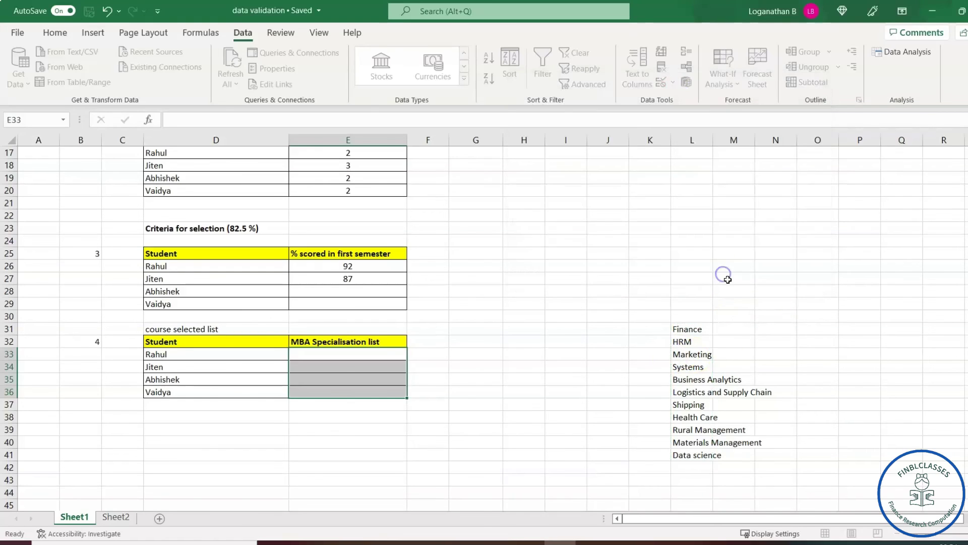
# Pick Business Analytics for cell E33 from its specialisation dropdown.
pyautogui.click(524, 380)
pyautogui.click(367, 359)
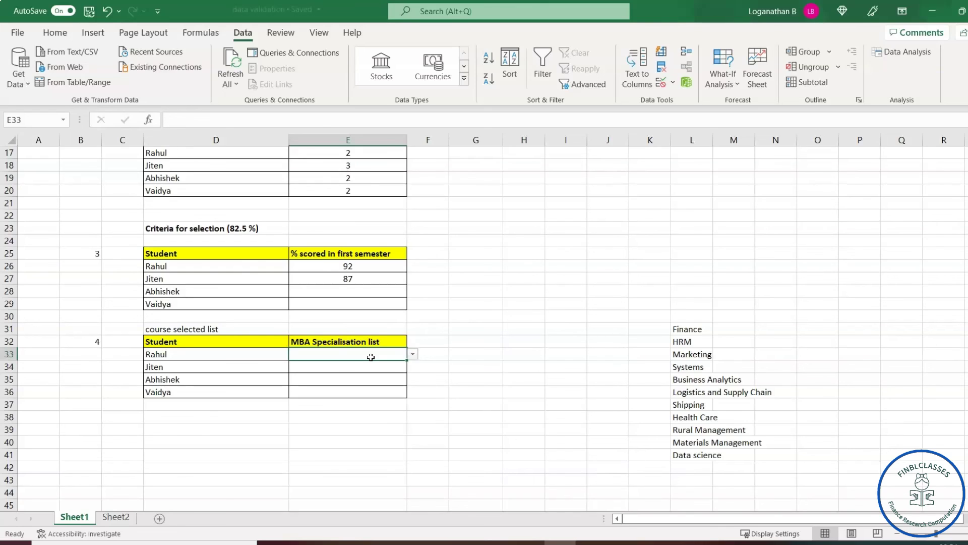
pyautogui.click(414, 356)
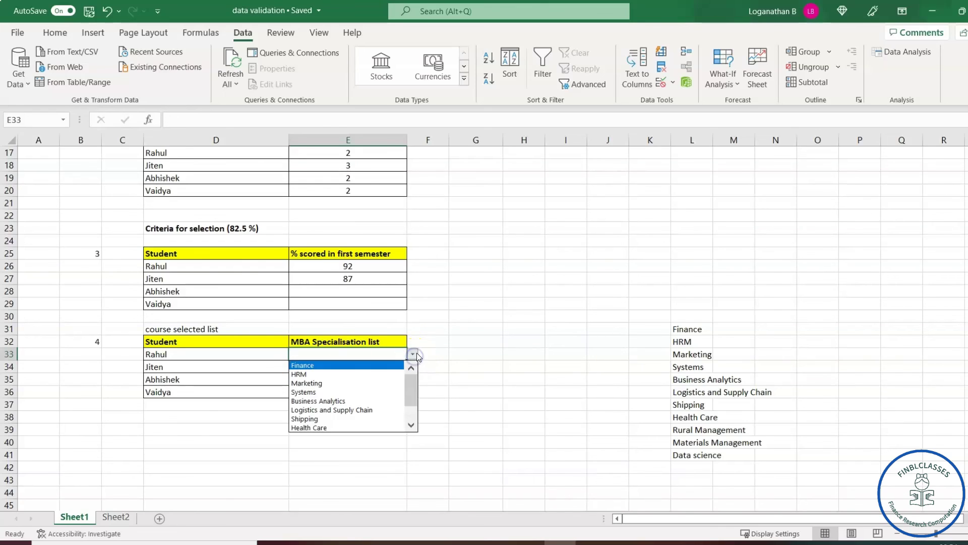
pyautogui.press('Down')
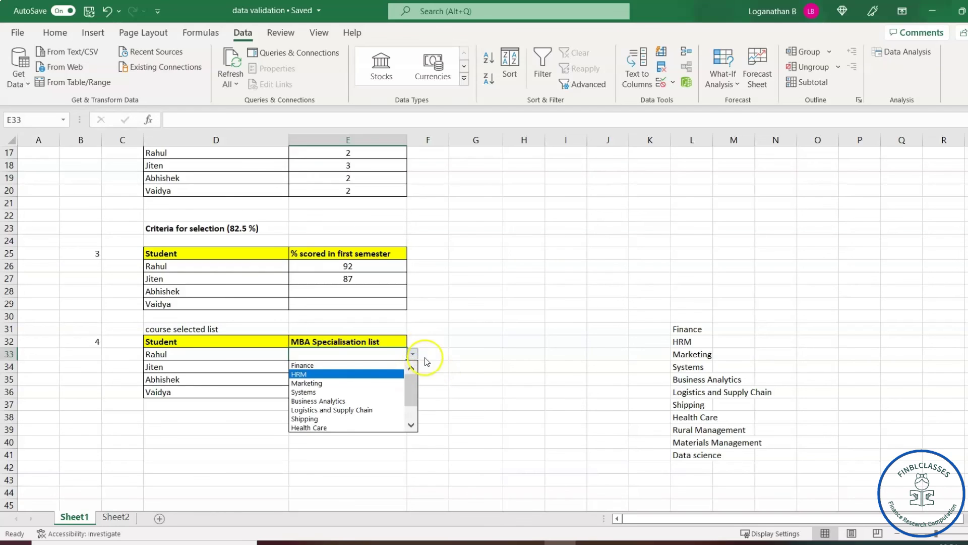
pyautogui.click(414, 355)
pyautogui.click(414, 355)
pyautogui.moveTo(408, 389)
pyautogui.mouseDown()
pyautogui.moveTo(411, 409)
pyautogui.moveTo(412, 389)
pyautogui.mouseUp()
pyautogui.click(436, 368)
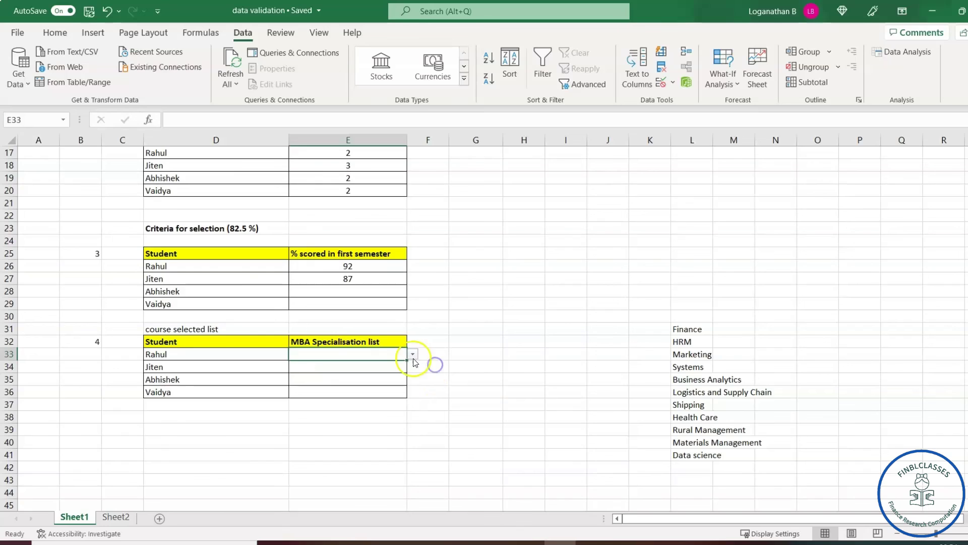
pyautogui.click(412, 355)
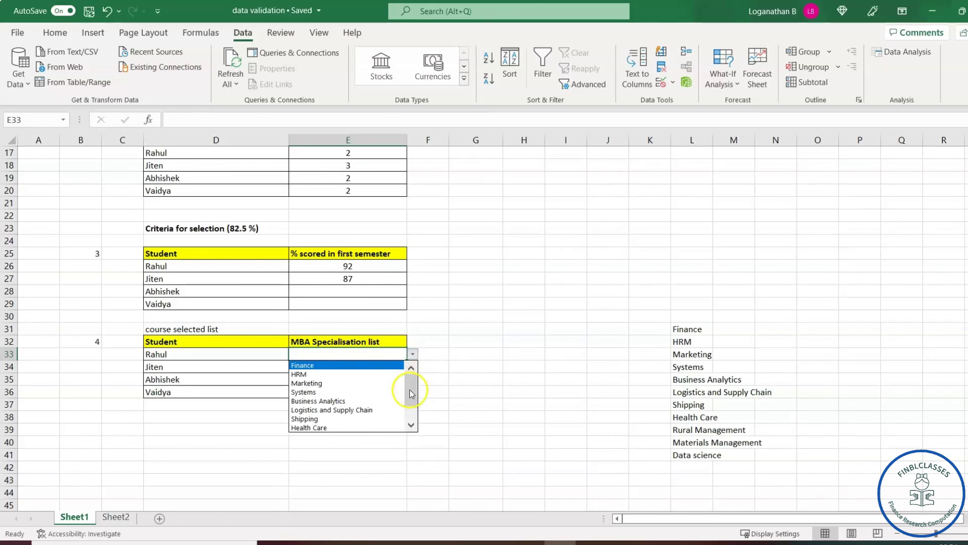
pyautogui.click(338, 401)
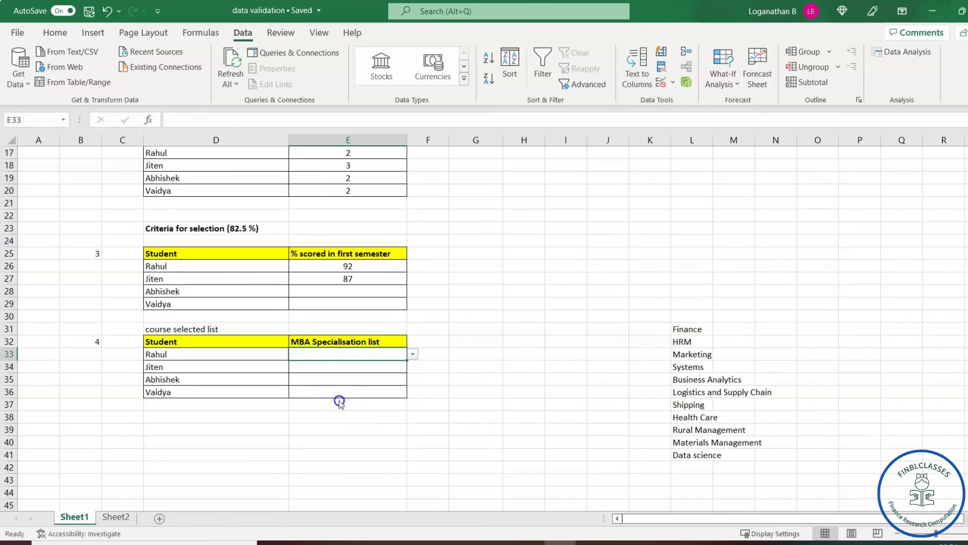
pyautogui.click(451, 373)
# Pick Marketing for cell E34 from its dropdown list.
pyautogui.click(362, 370)
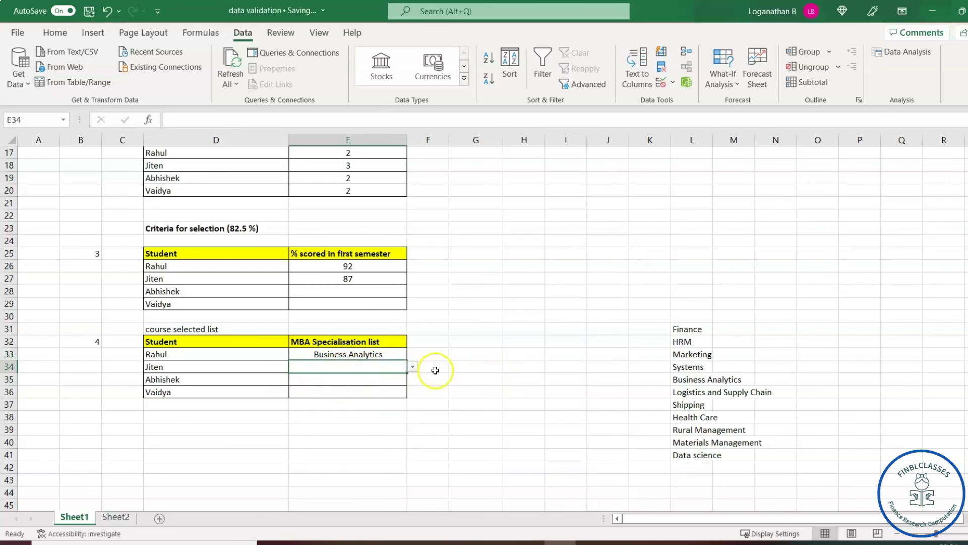
pyautogui.click(413, 367)
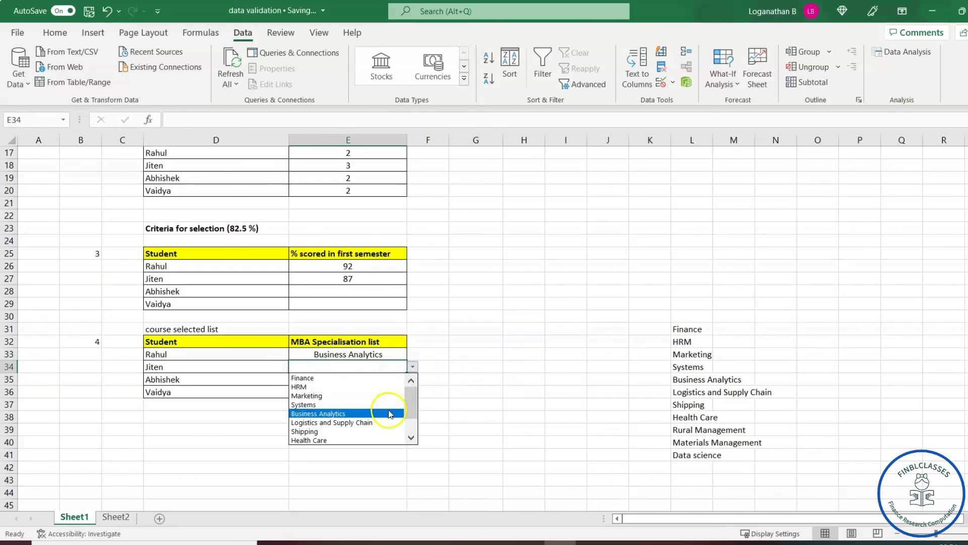
pyautogui.moveTo(411, 406)
pyautogui.mouseDown()
pyautogui.moveTo(413, 417)
pyautogui.moveTo(413, 400)
pyautogui.mouseUp()
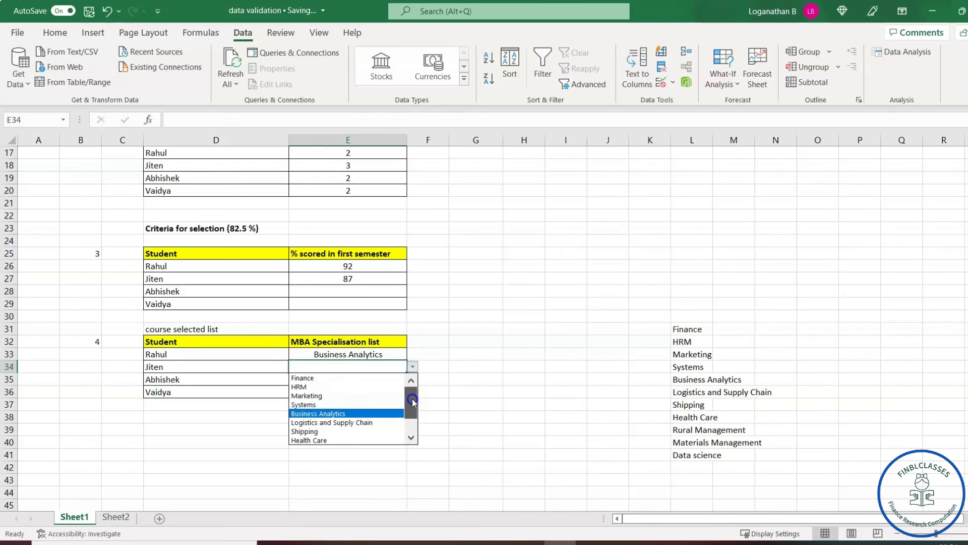
pyautogui.click(329, 396)
# Choose Materials Management for E35 and Finance for E36 from their dropdowns.
pyautogui.click(369, 382)
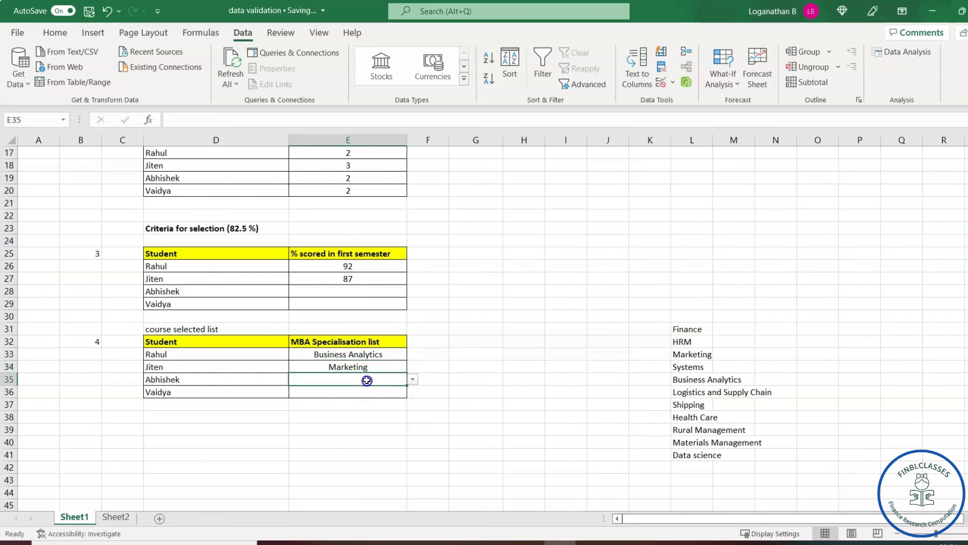
pyautogui.click(413, 380)
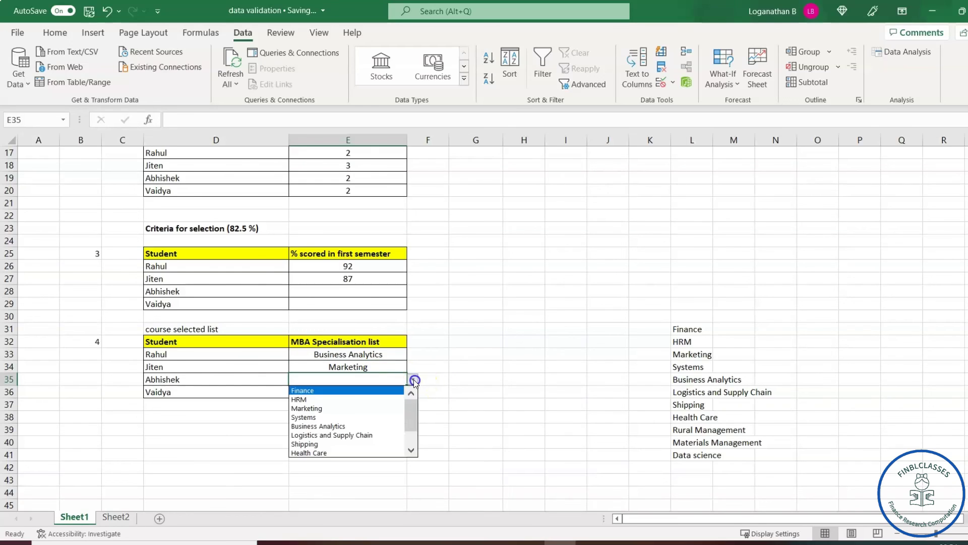
pyautogui.moveTo(407, 414); pyautogui.dragTo(410, 430)
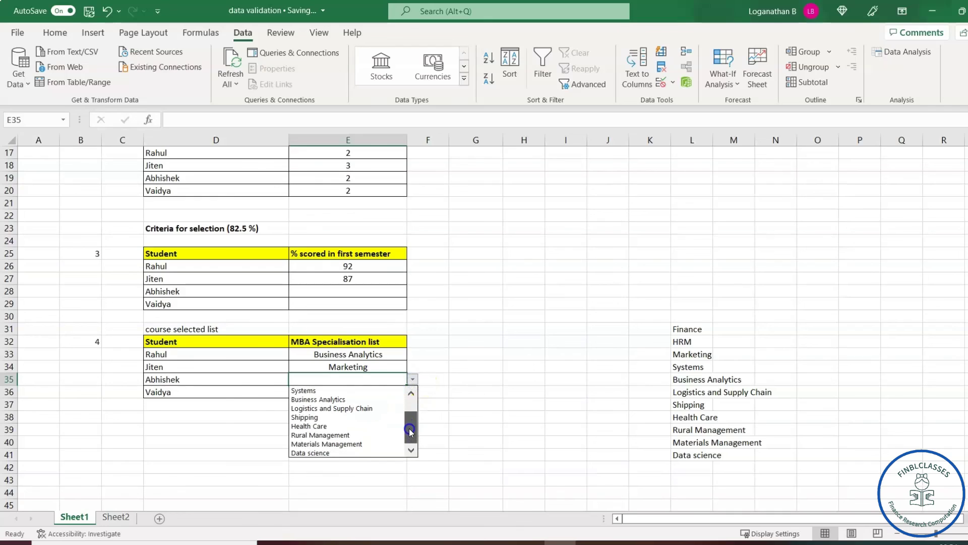
pyautogui.click(353, 444)
pyautogui.click(371, 394)
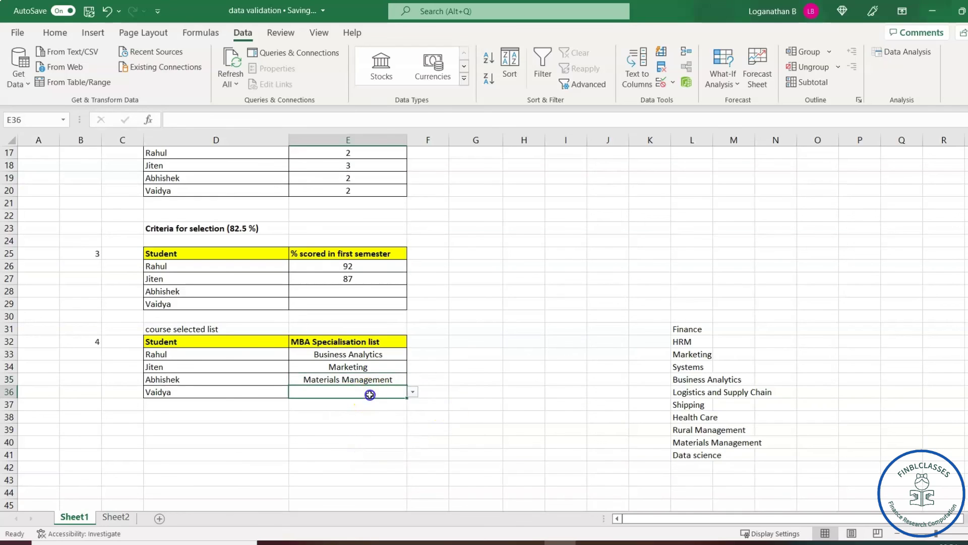
pyautogui.click(413, 392)
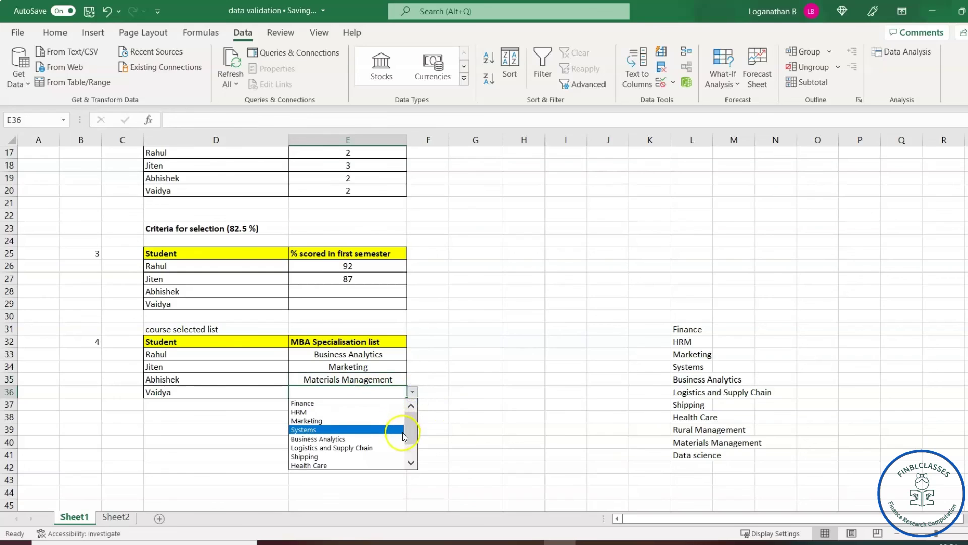
pyautogui.click(355, 403)
pyautogui.click(467, 391)
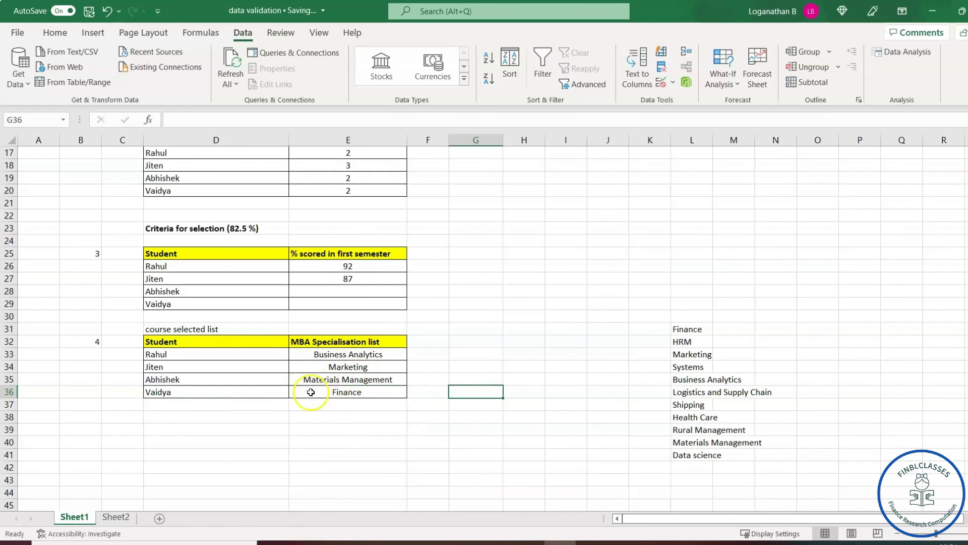